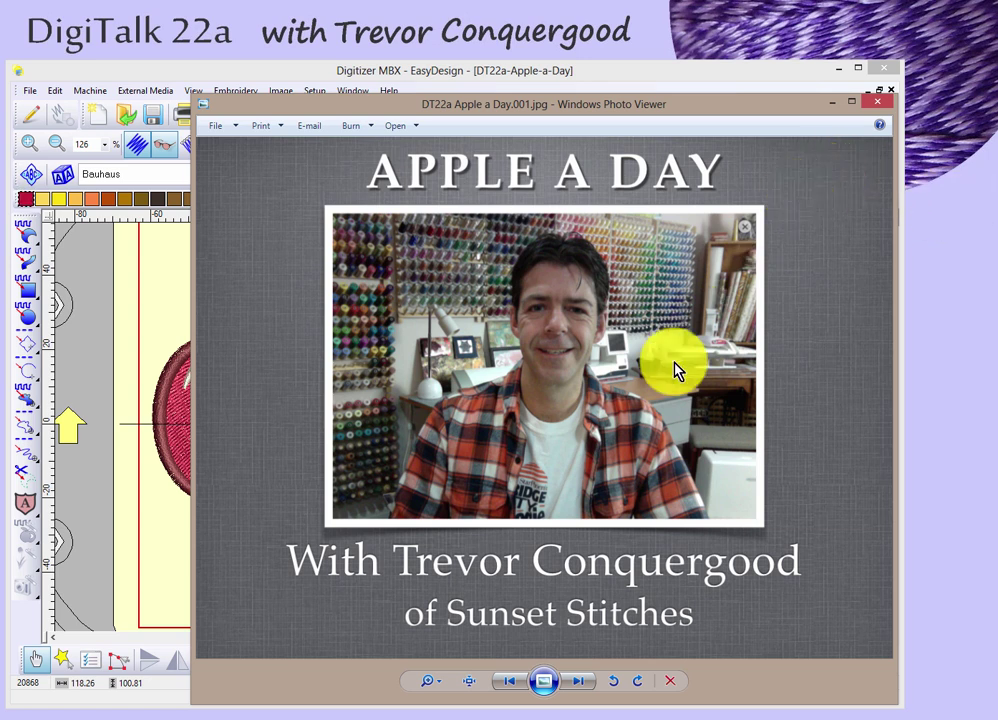
Page through the intro slides to the finished Janome apple embroidery, then return to the design.
click(581, 684)
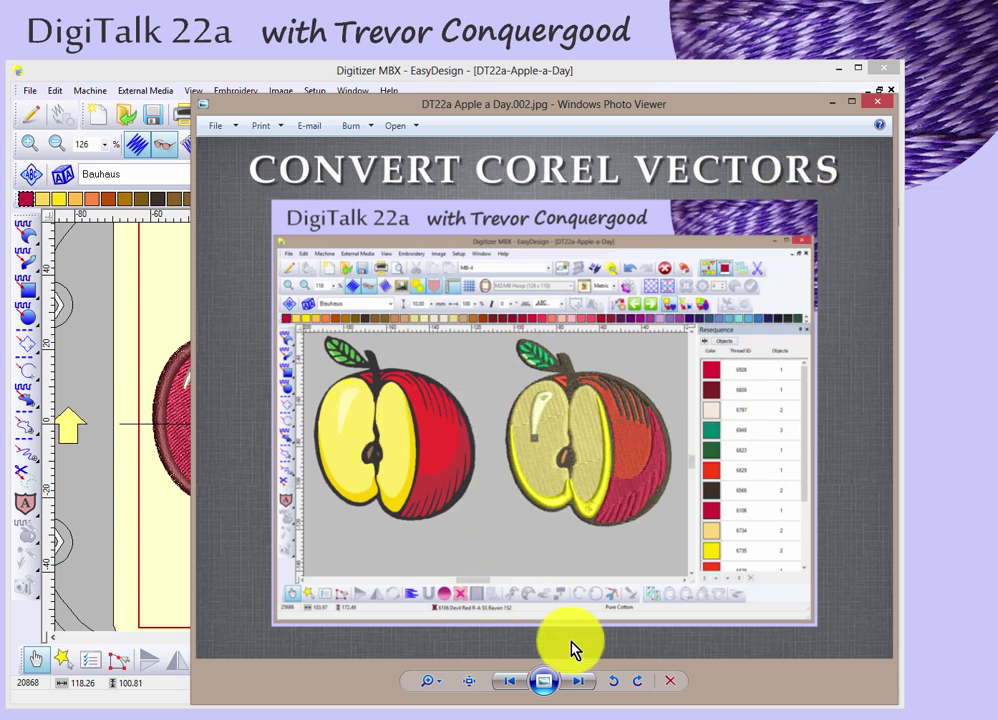
click(578, 686)
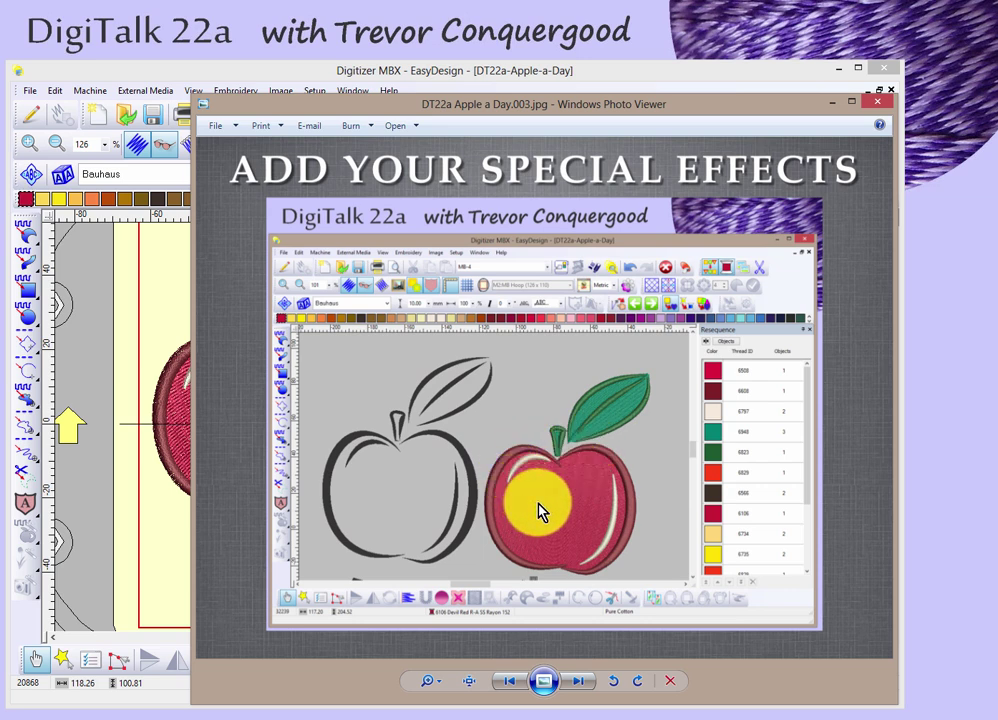
click(578, 684)
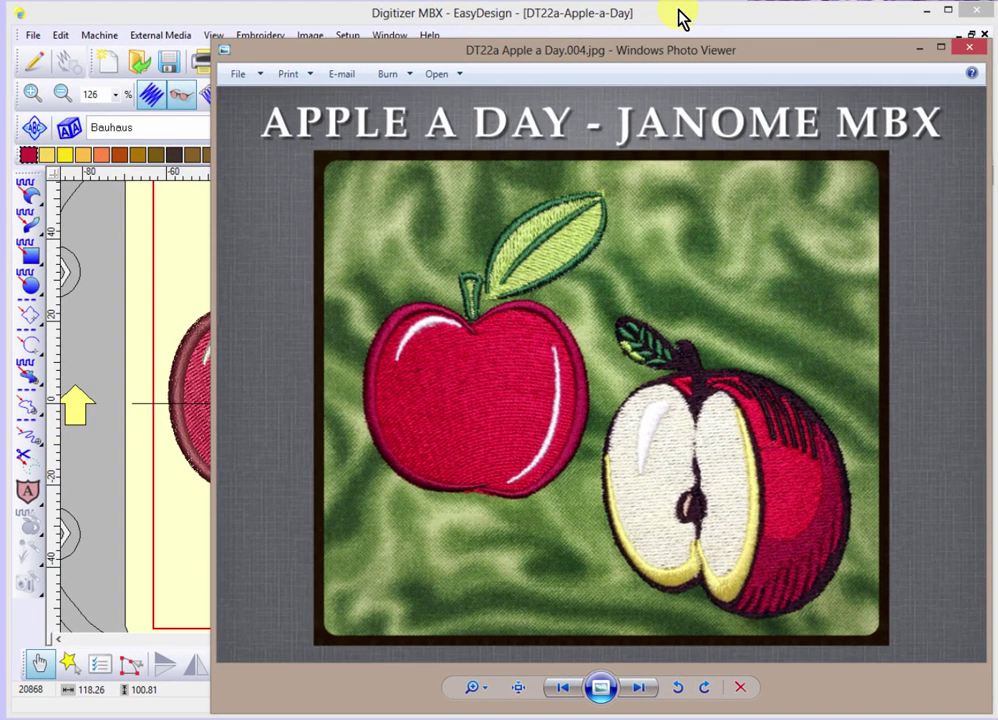
click(680, 16)
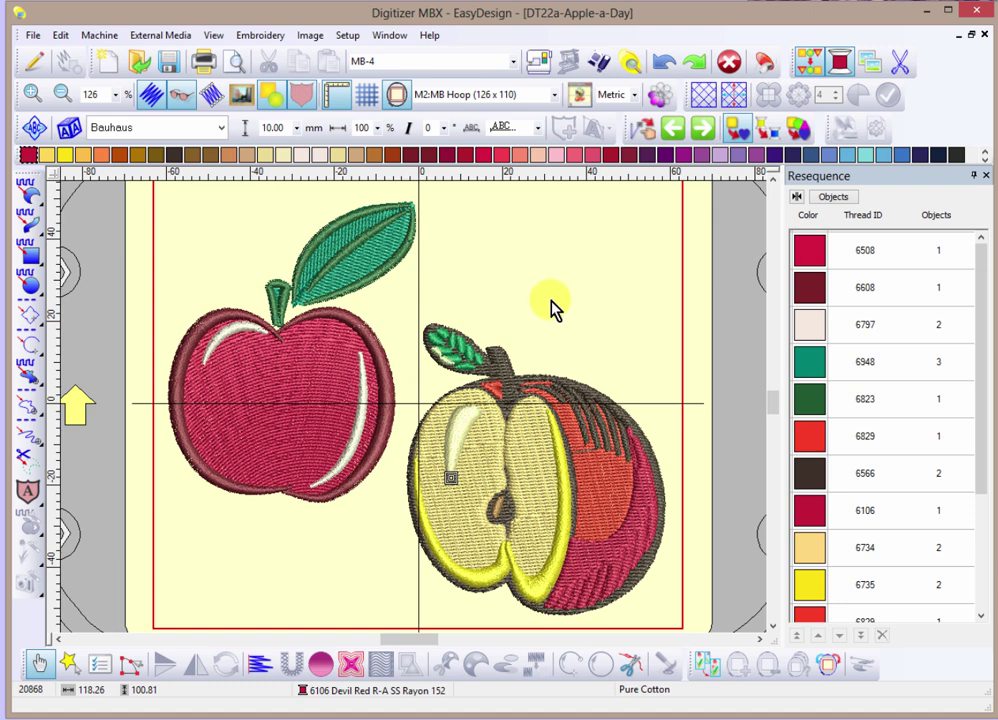
Zoom out to the whole hoop, then zoom onto the hoop and both vector apples.
key(shift+z)
key(shift+z)
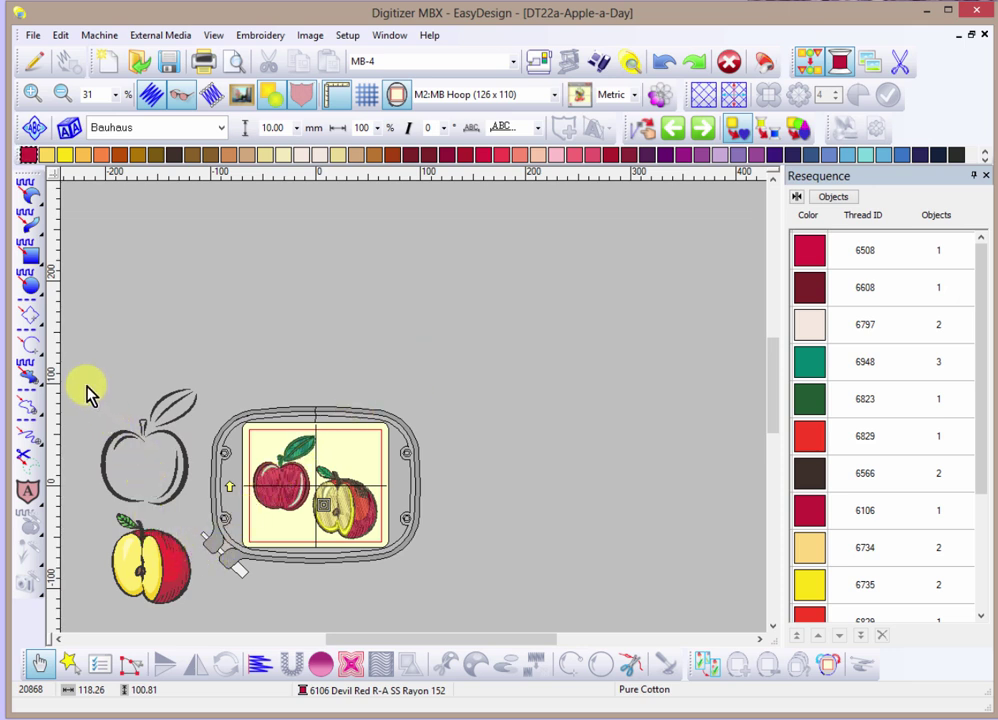
key(z)
drag(85, 381, 423, 622)
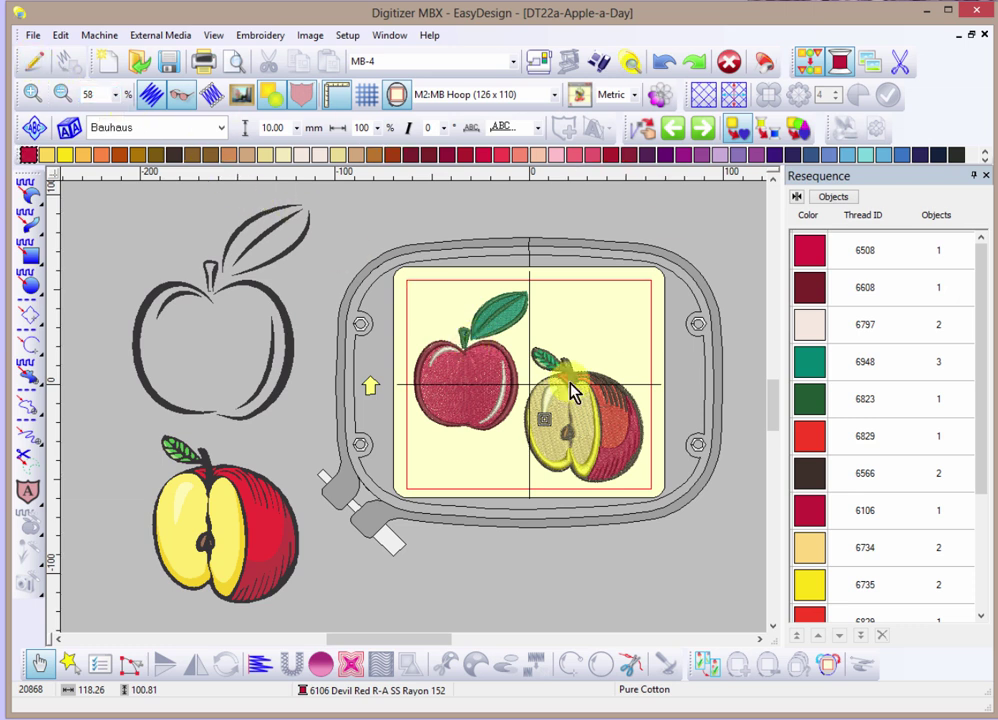
In graphics mode, select the coloured half-apple vector group.
click(35, 67)
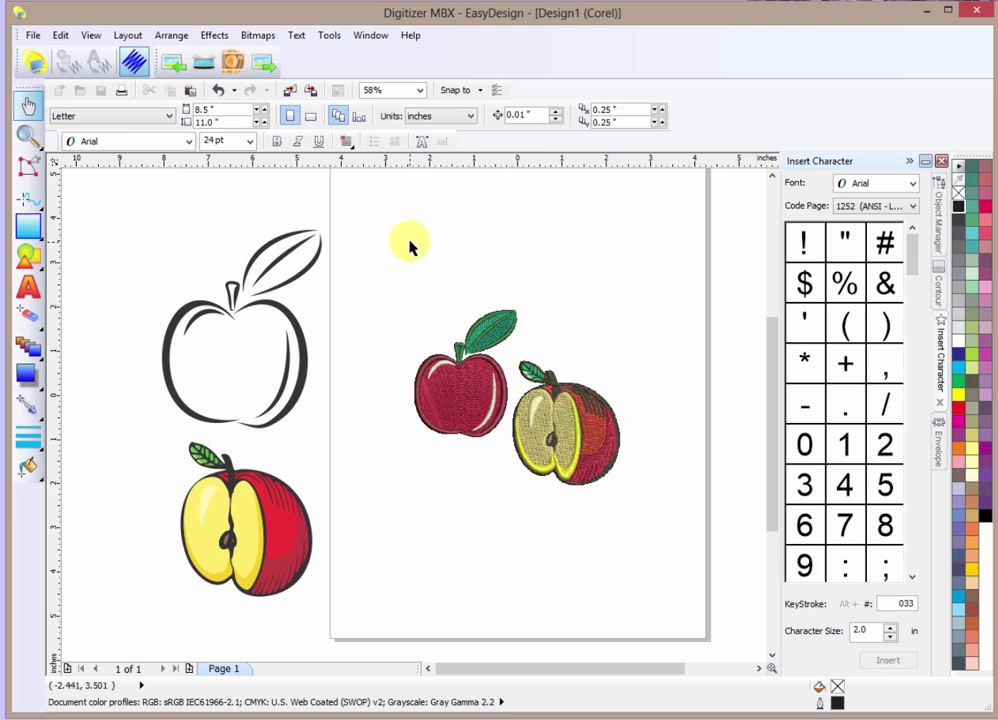
click(284, 313)
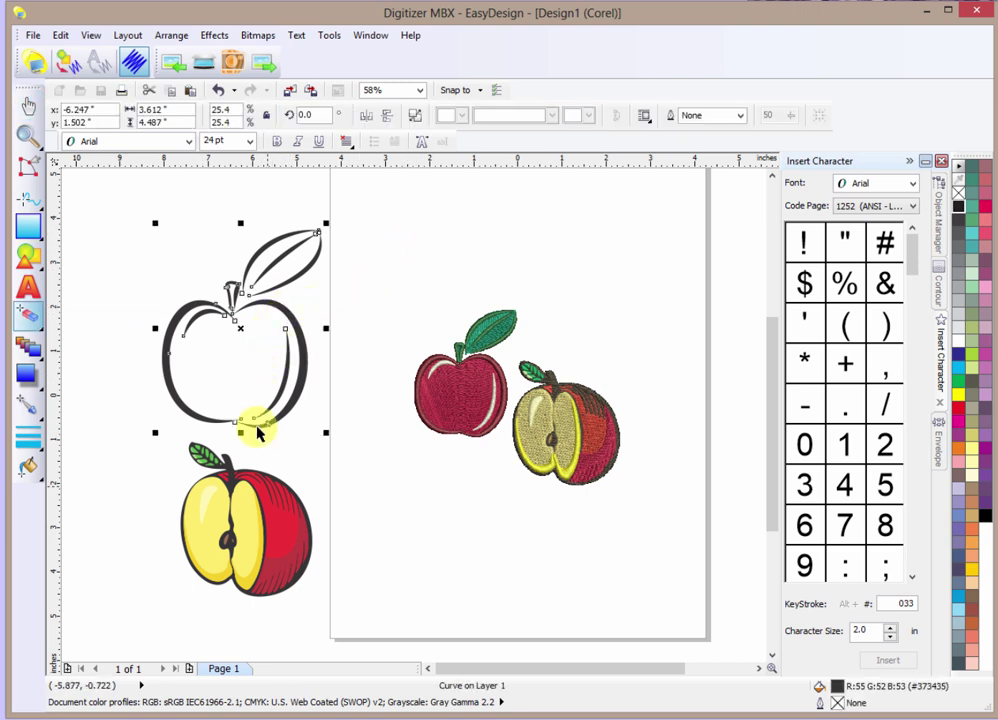
click(273, 551)
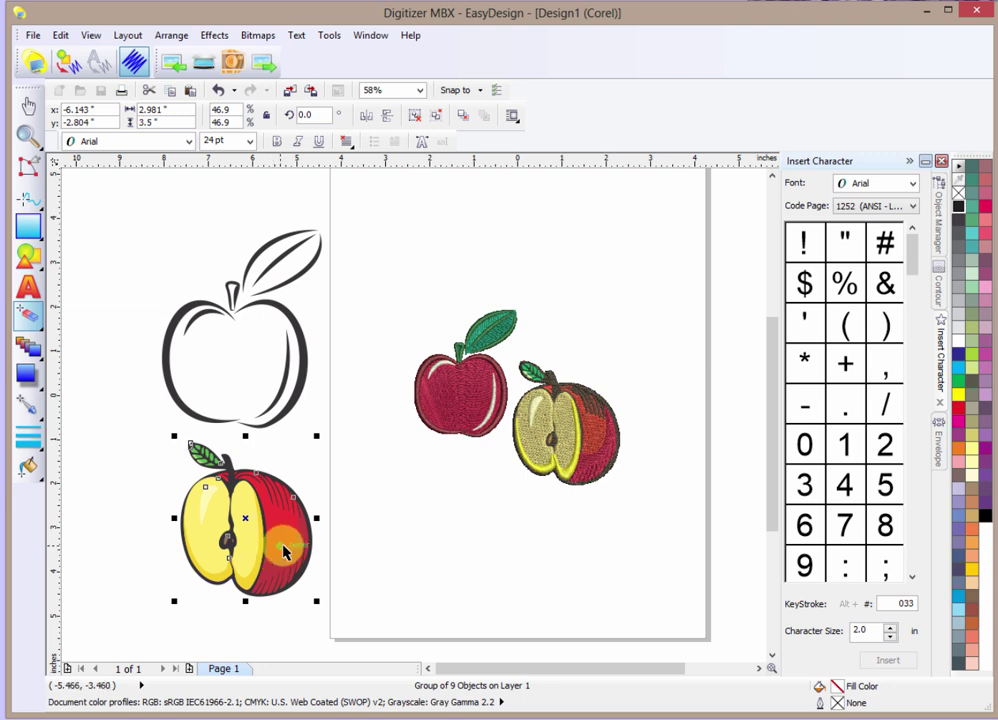
click(382, 539)
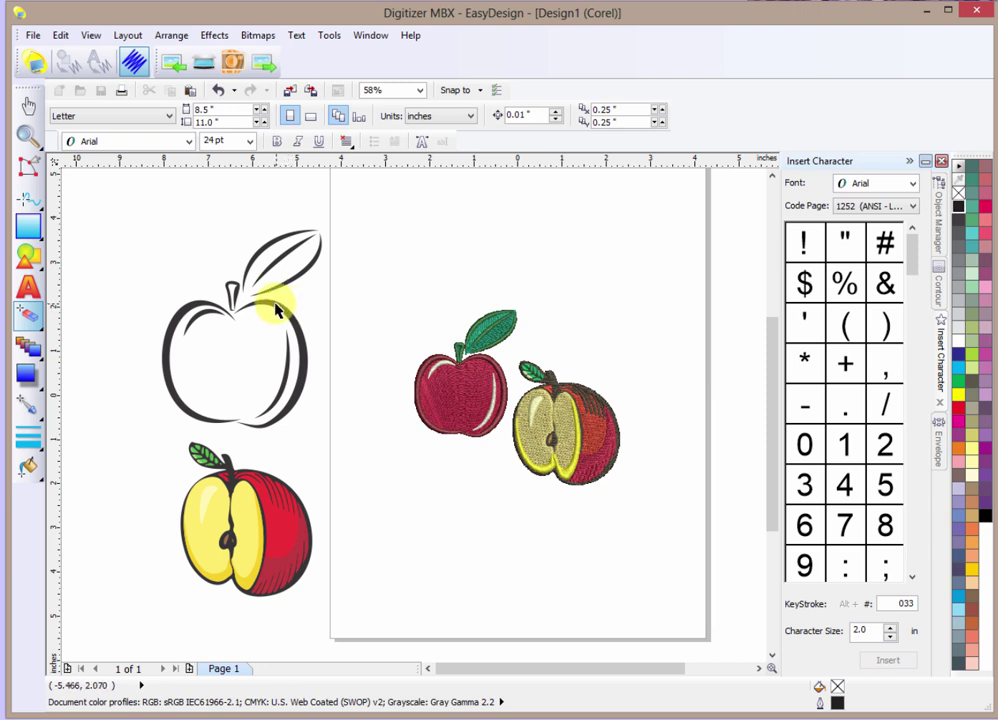
click(205, 455)
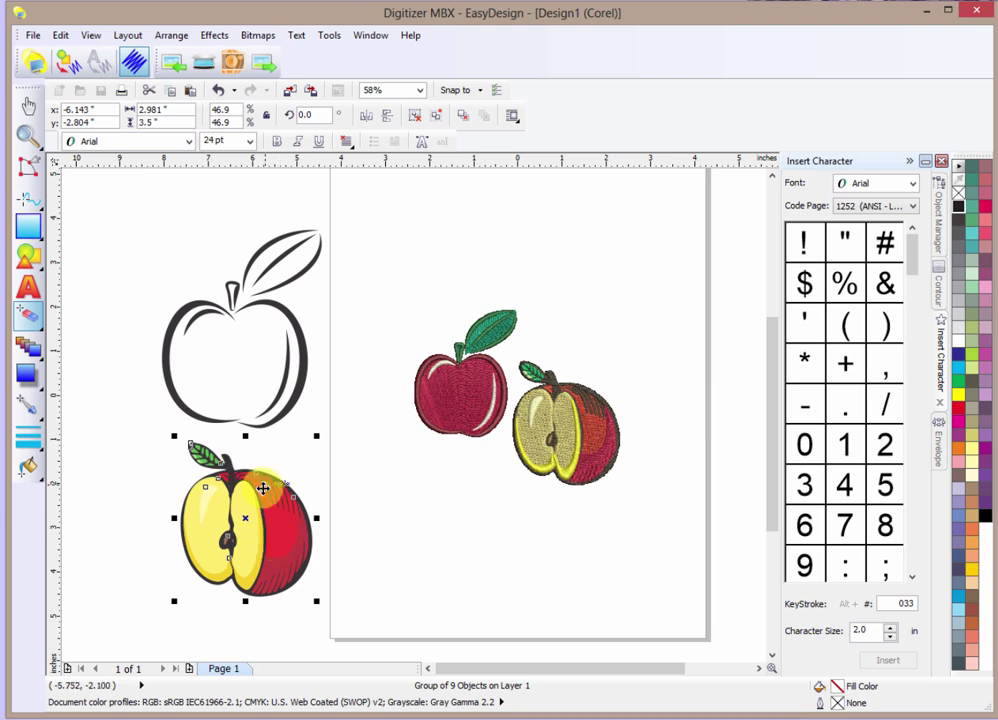
Check the group's nine curves in Object Manager and convert it to embroidery.
click(940, 220)
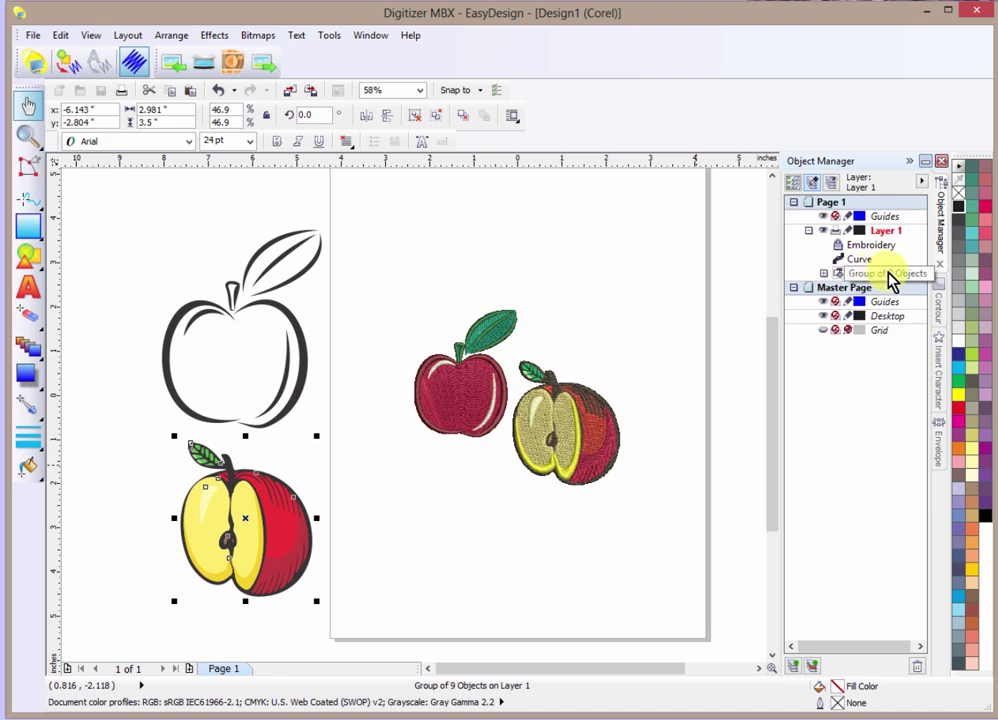
click(823, 273)
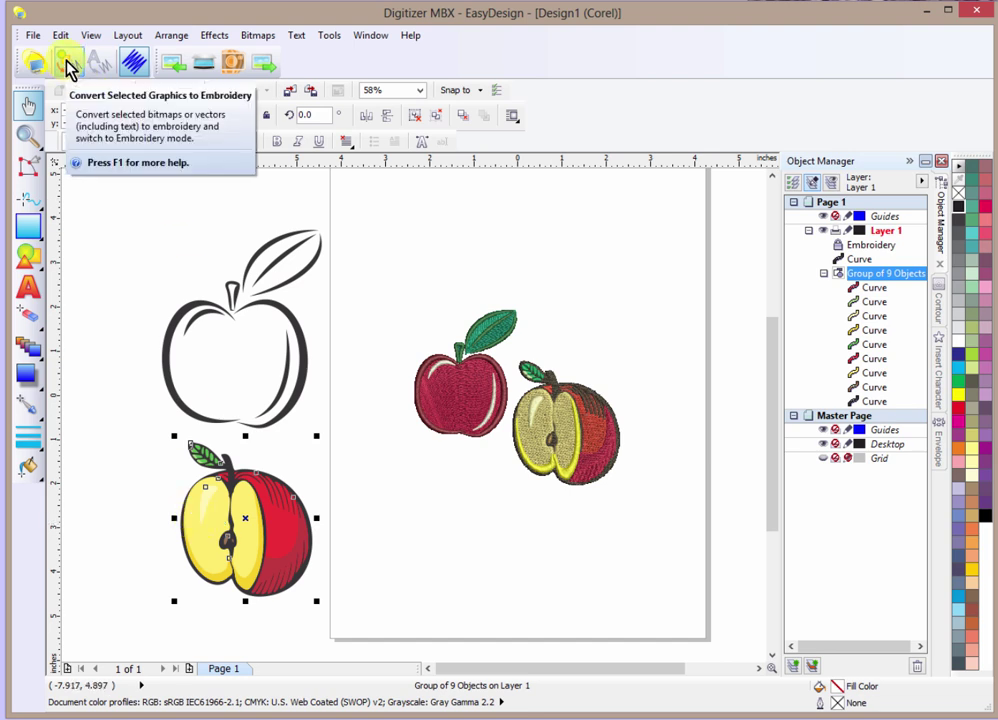
click(66, 64)
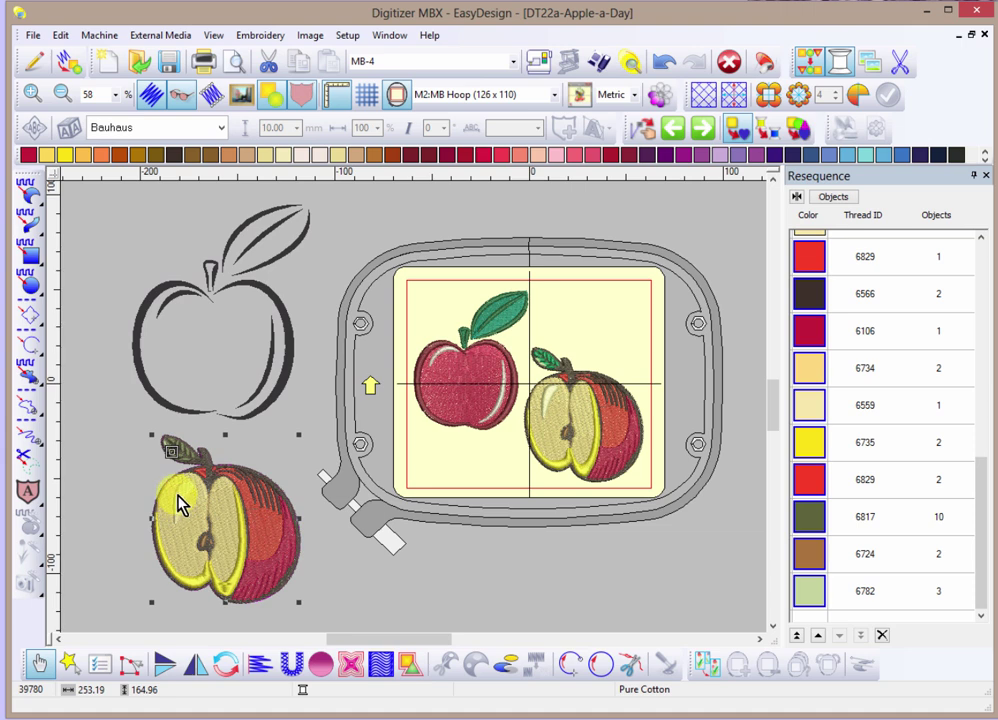
scroll(240, 522, up, 4)
scroll(540, 418, down, 2)
scroll(540, 418, down, 2)
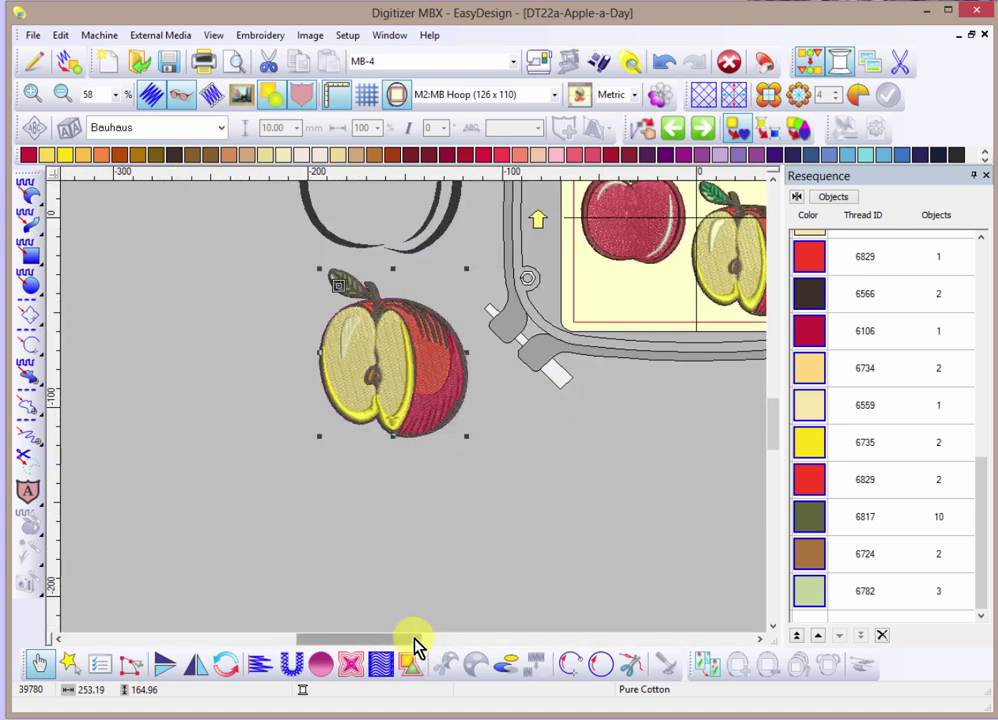
drag(417, 645, 423, 646)
drag(775, 437, 746, 383)
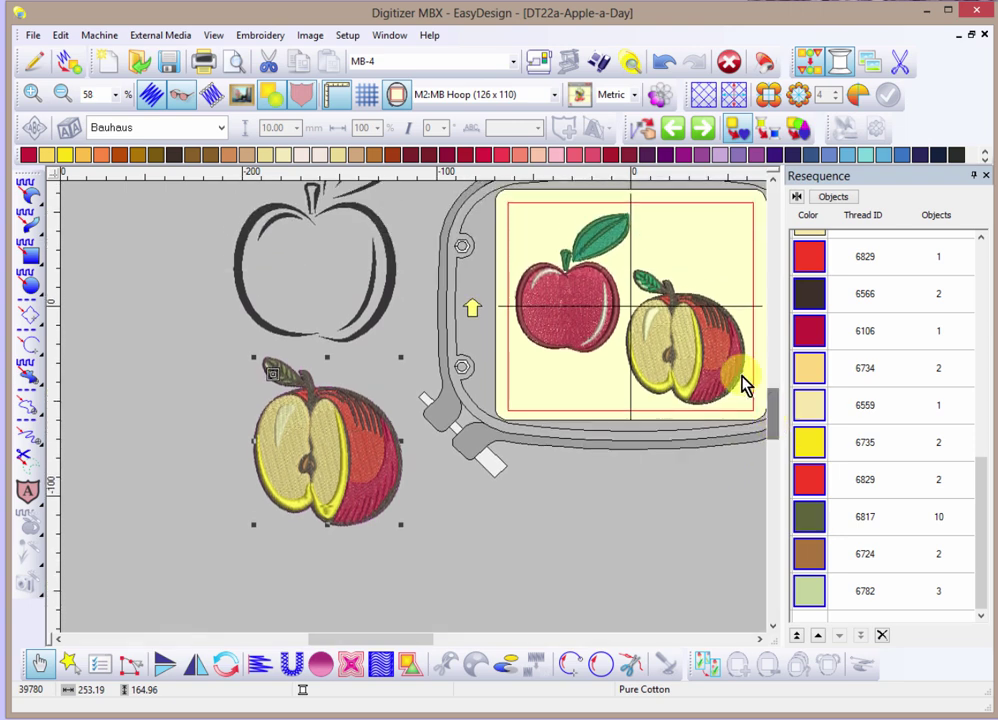
click(215, 712)
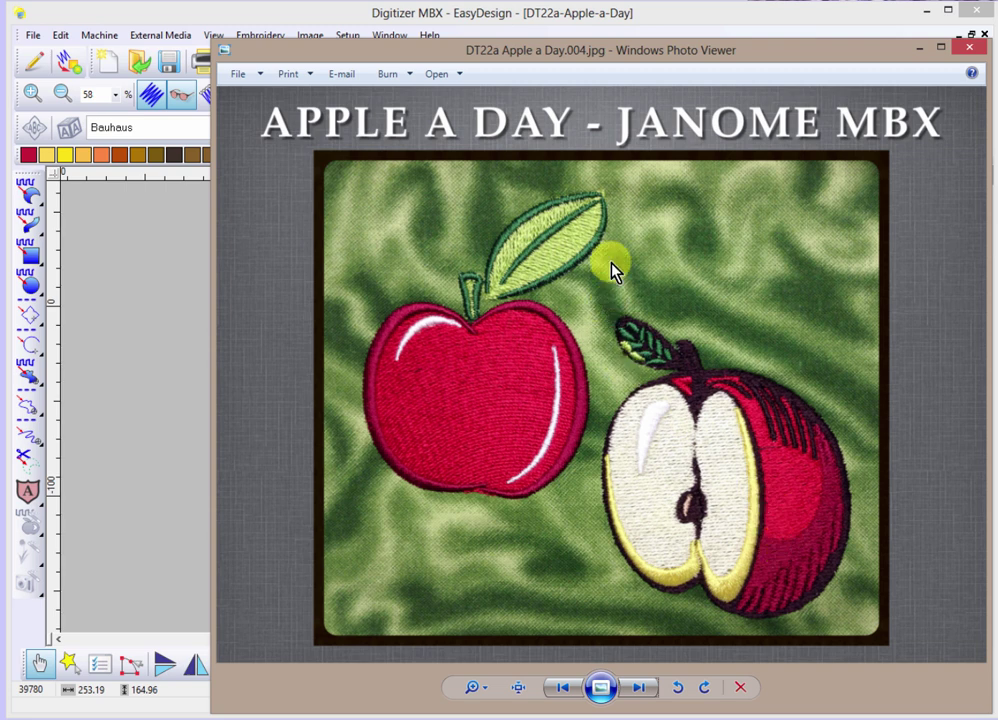
click(575, 18)
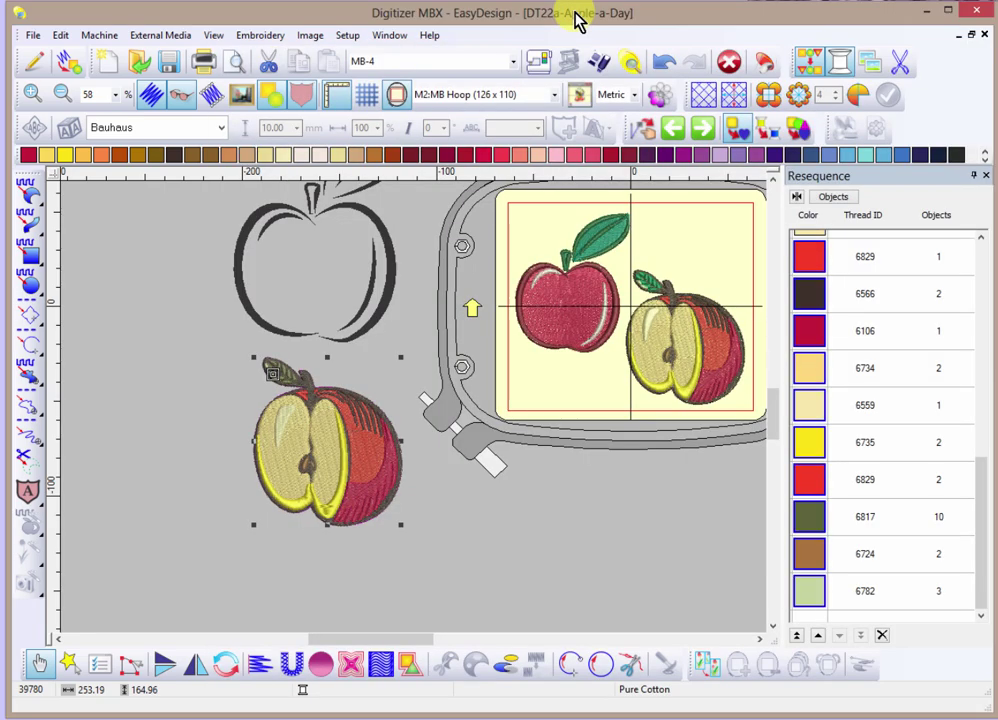
click(140, 296)
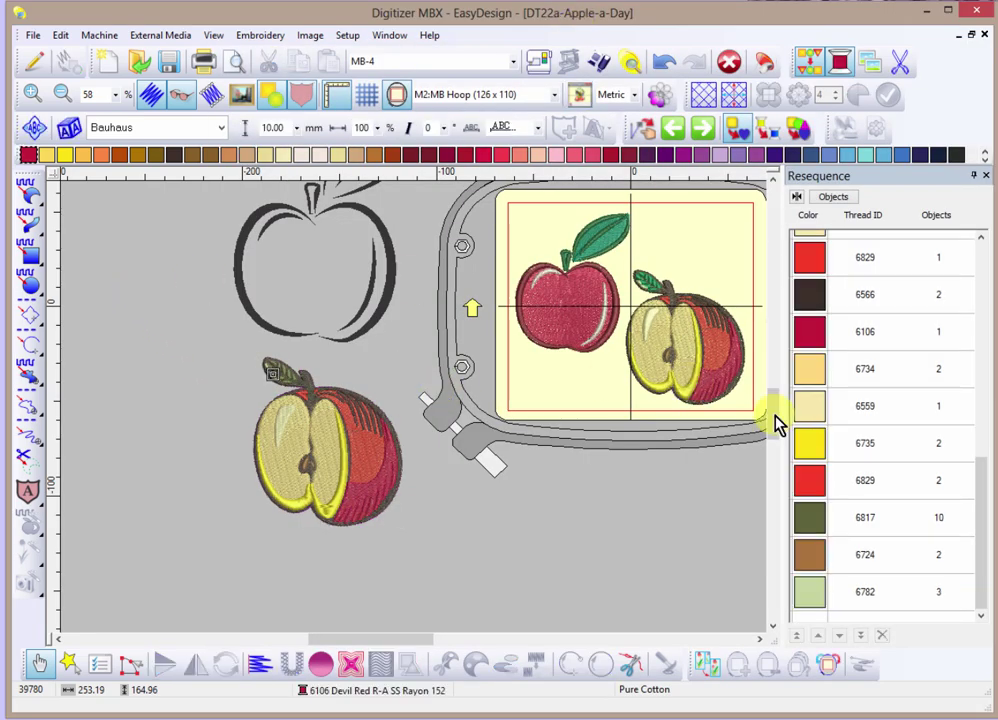
drag(778, 423, 775, 401)
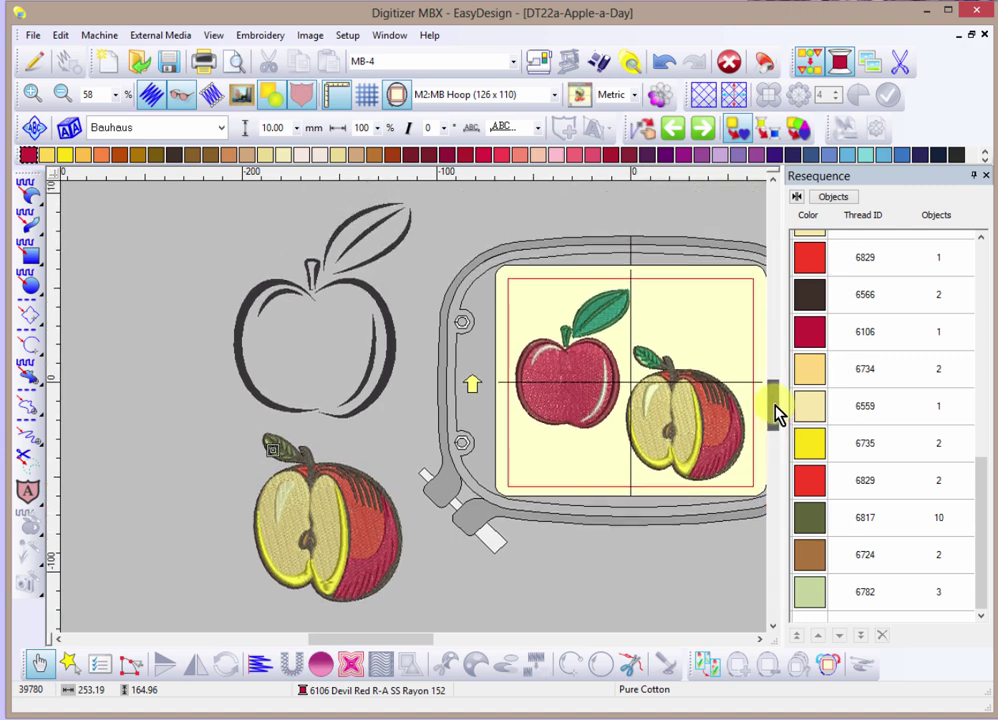
Convert the black outline apple curve into brown satin-stitch embroidery from graphics mode.
click(33, 63)
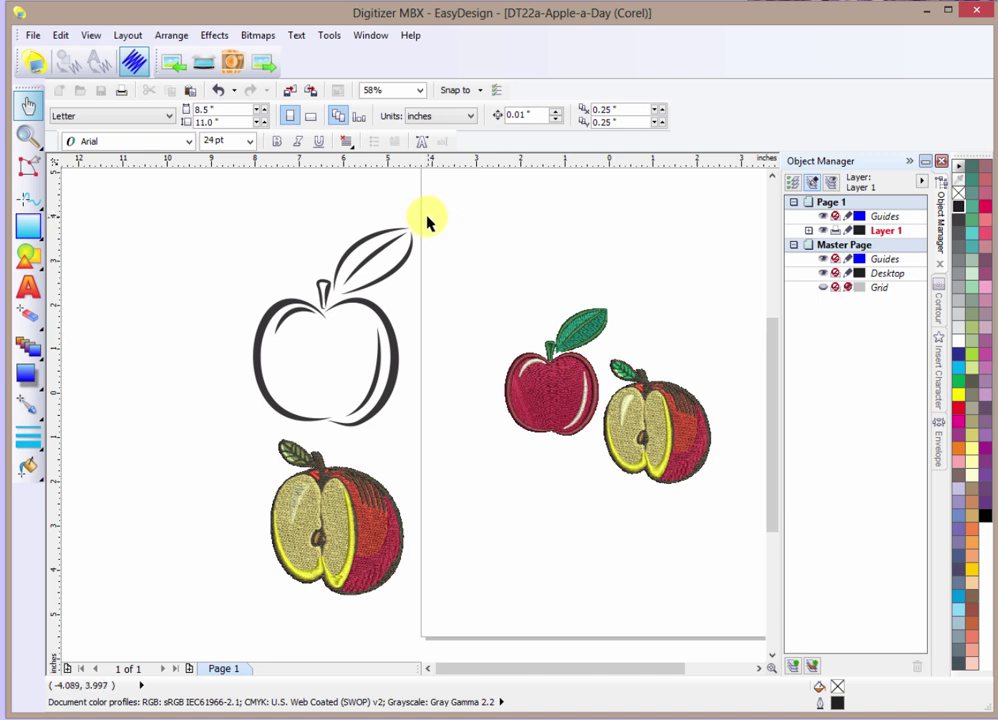
click(349, 309)
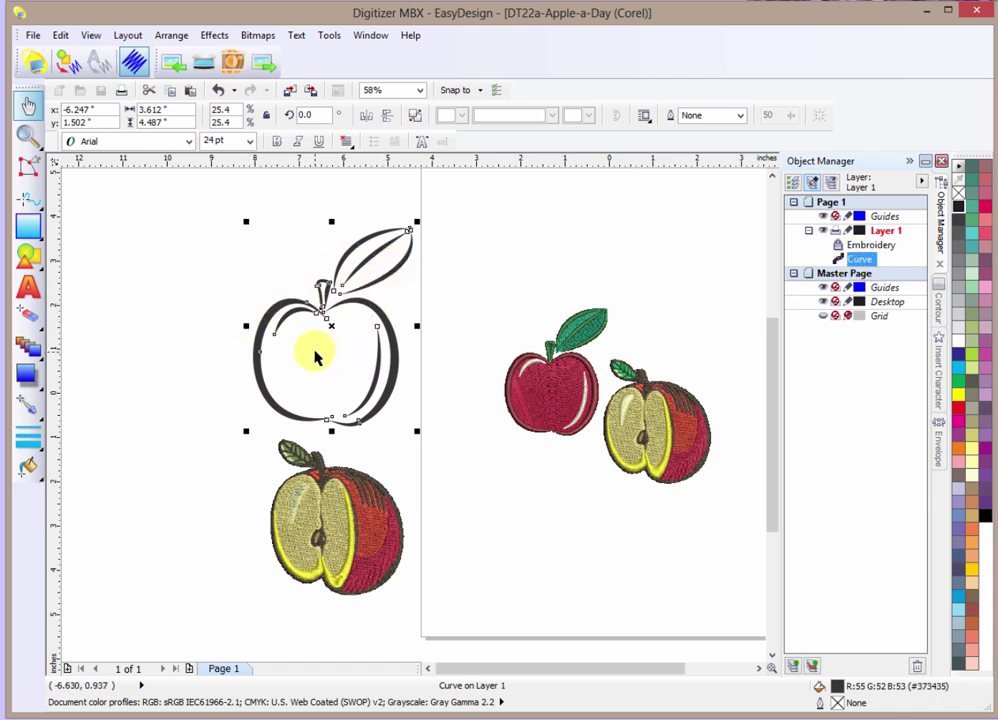
click(66, 63)
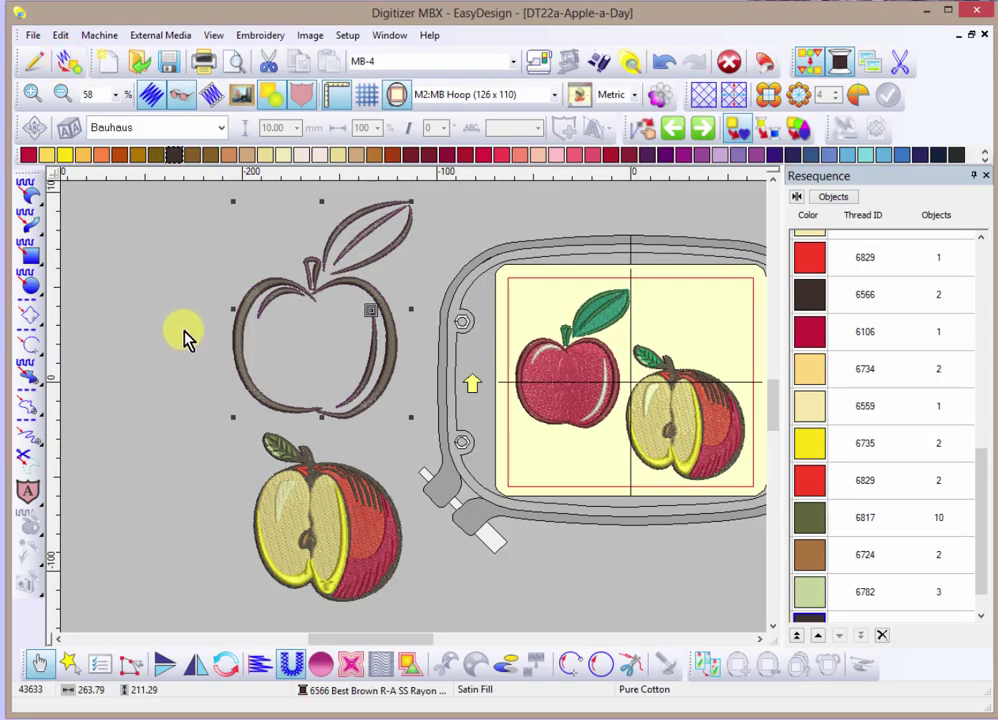
Inspect the stitched outline's outer, inner and upper-left arcs, then clear the selection.
click(185, 338)
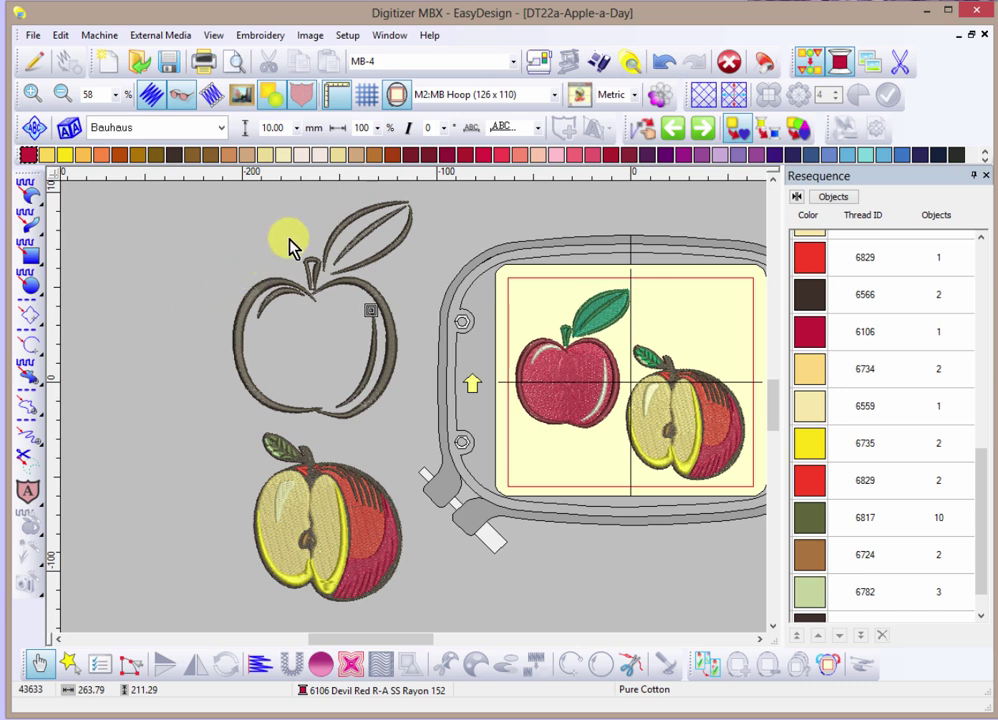
click(260, 315)
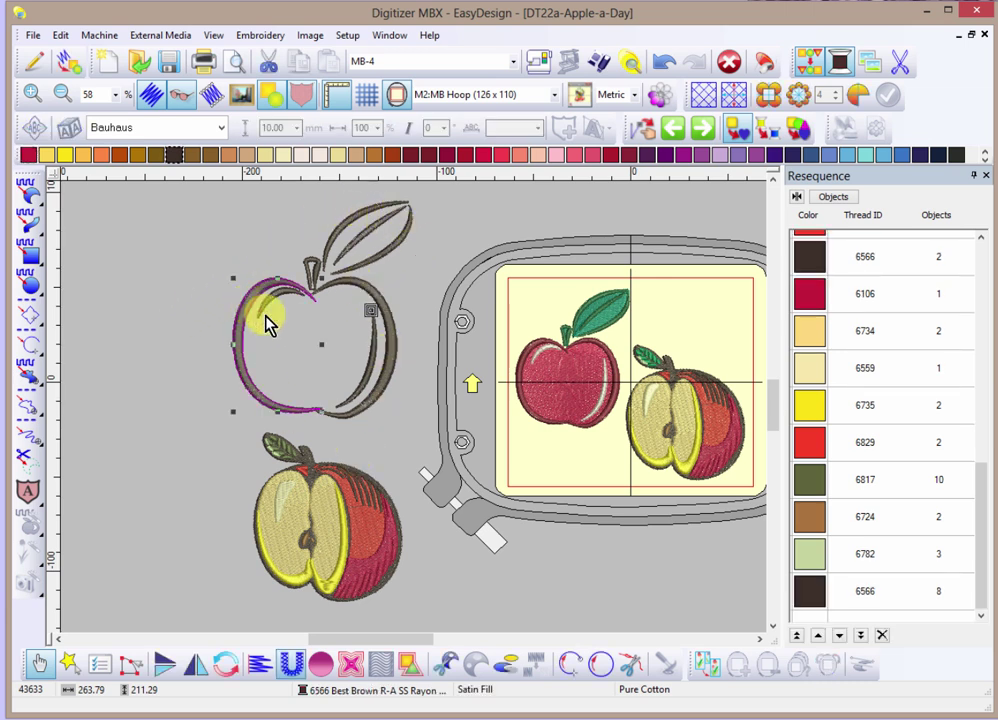
click(373, 296)
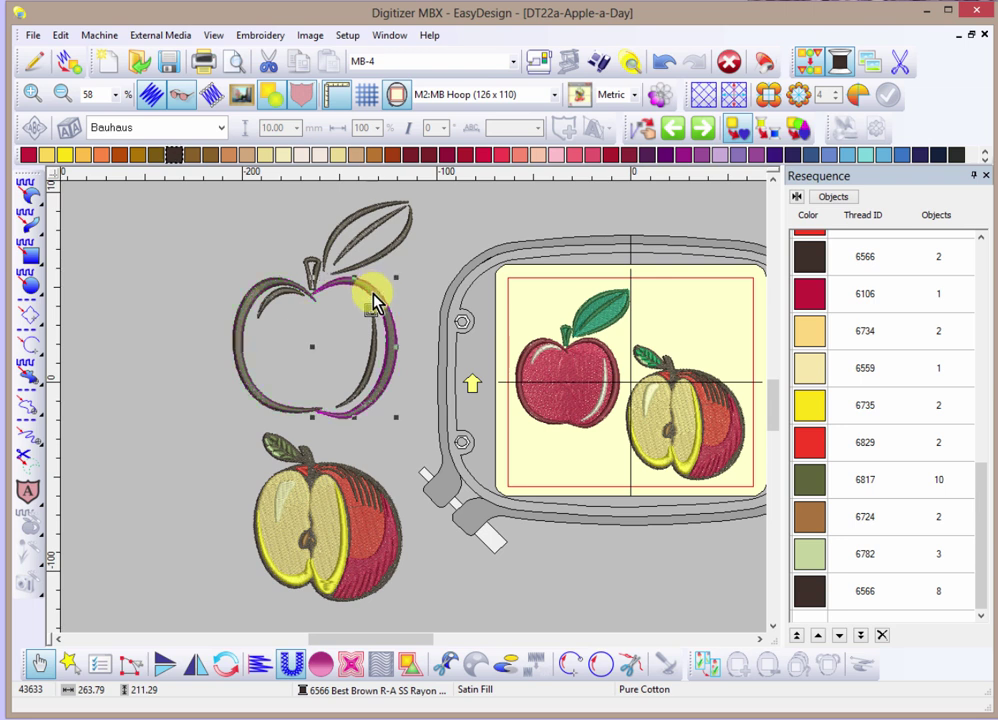
click(372, 352)
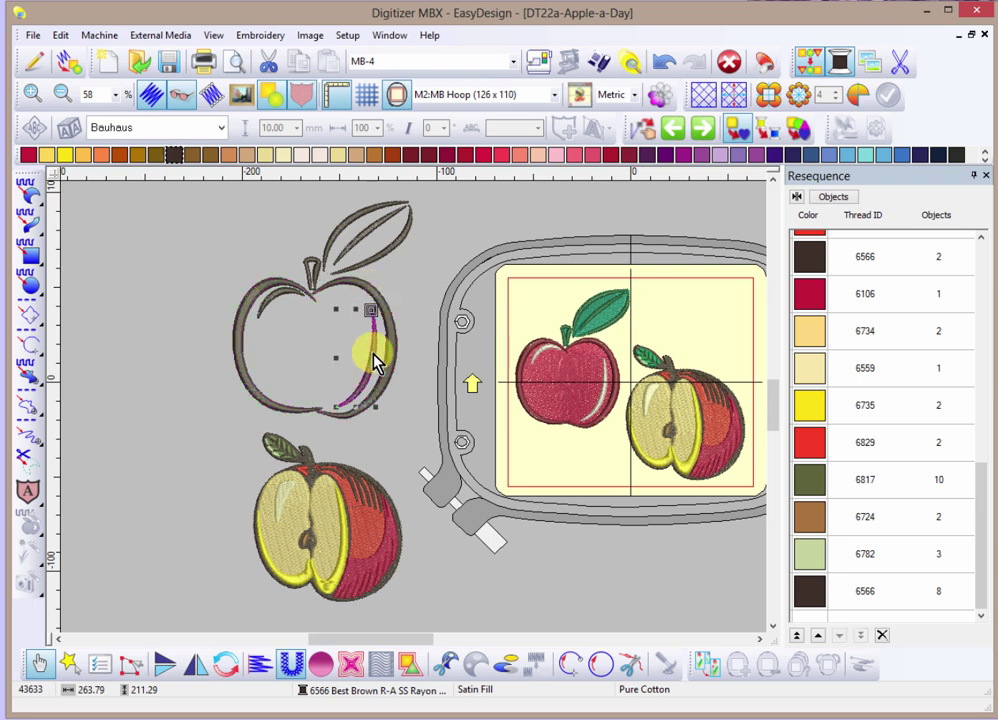
click(272, 298)
click(176, 330)
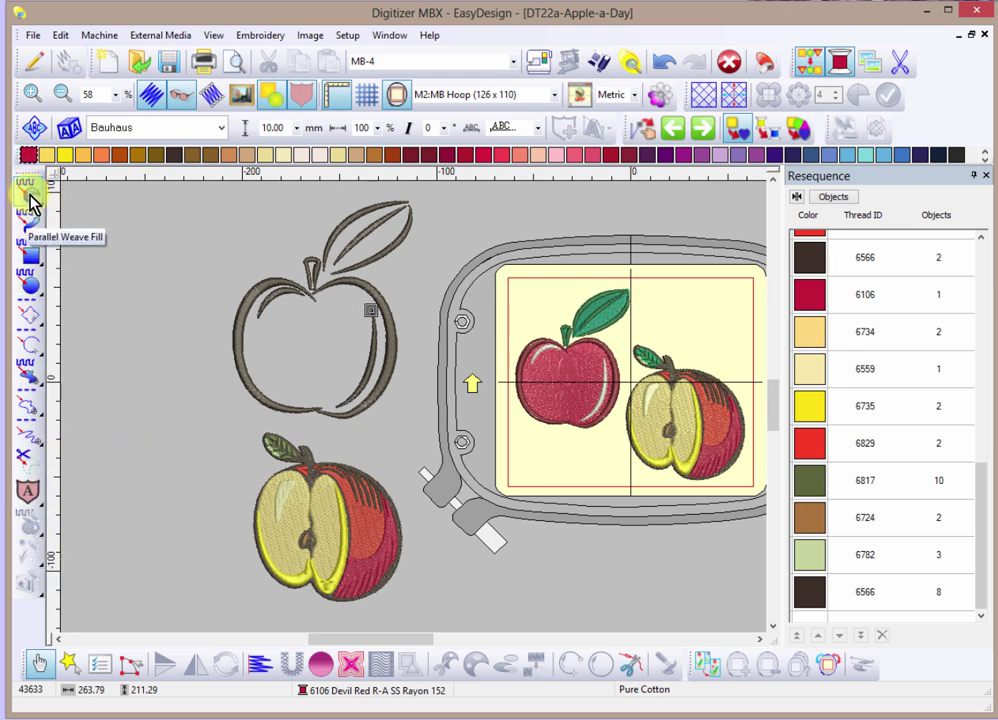
mouse_move(26, 188)
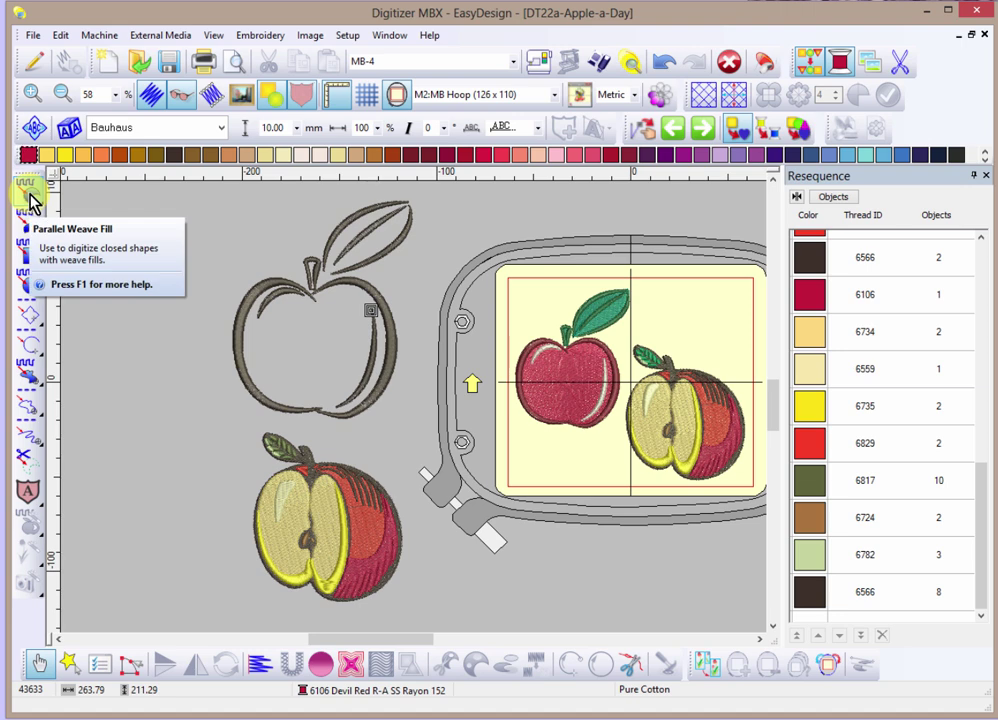
Trace a Devil Red Parallel Weave Fill around the inside of the apple outline.
click(29, 194)
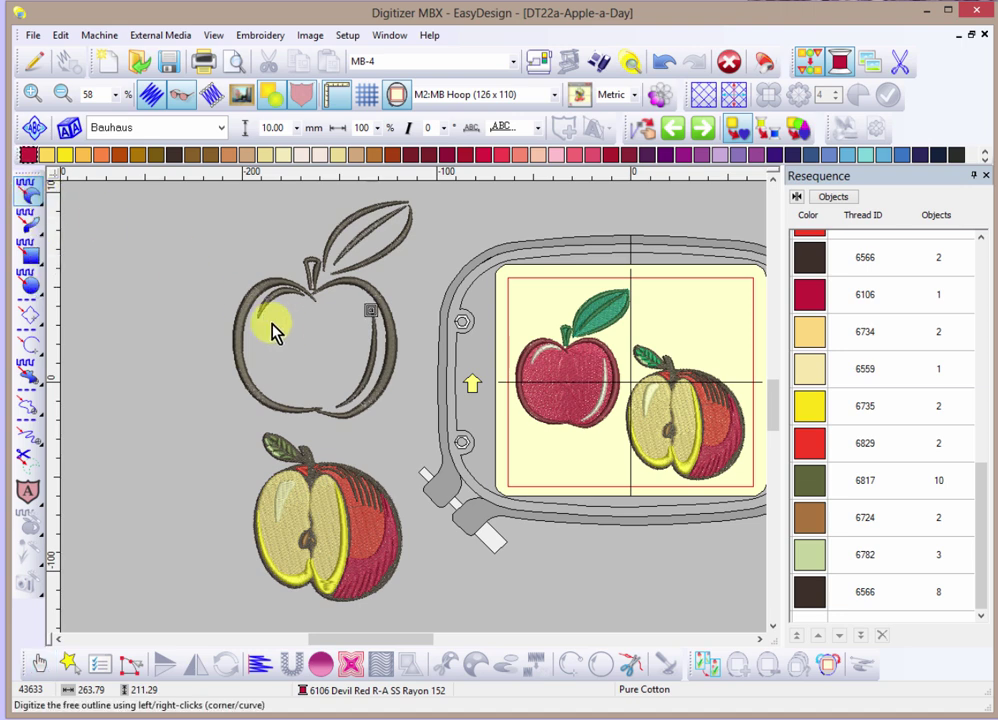
key(z)
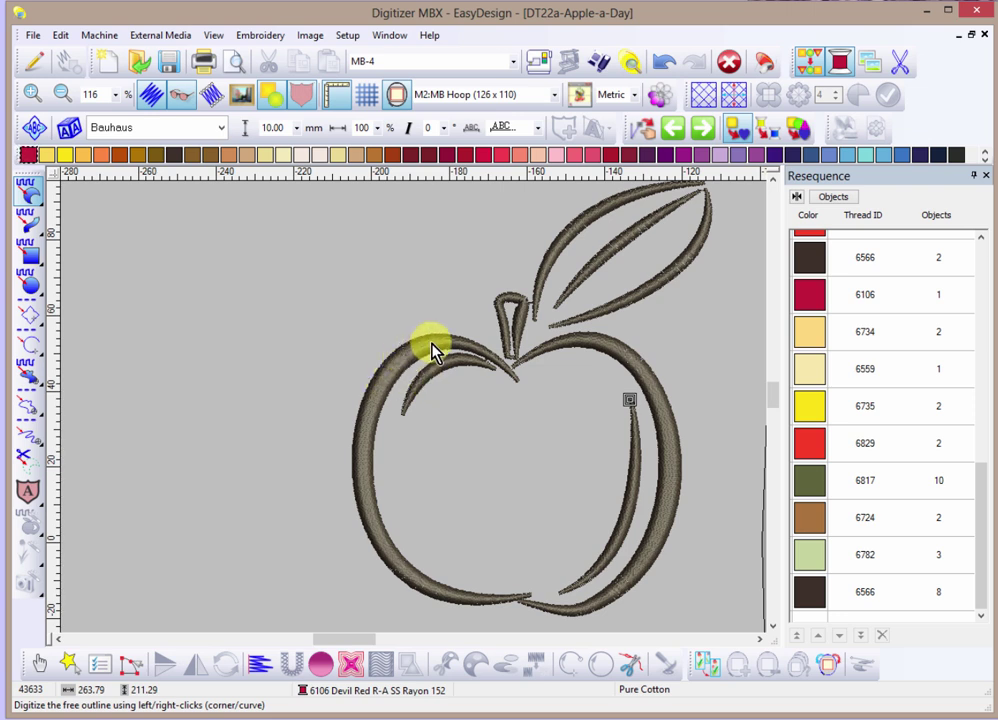
click(510, 377)
click(629, 400)
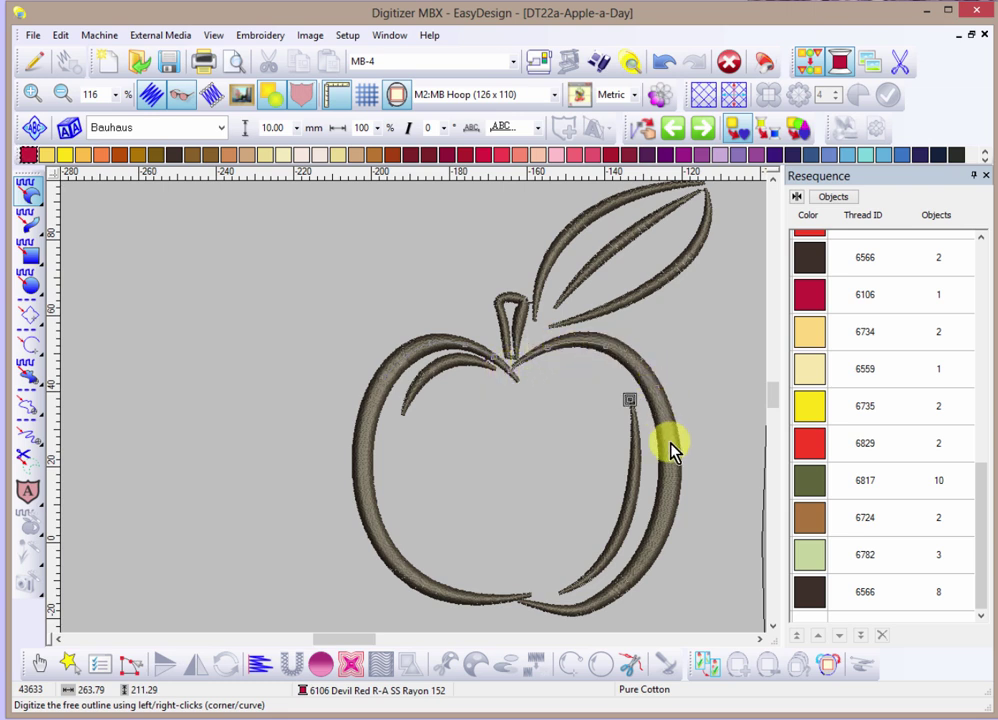
click(659, 546)
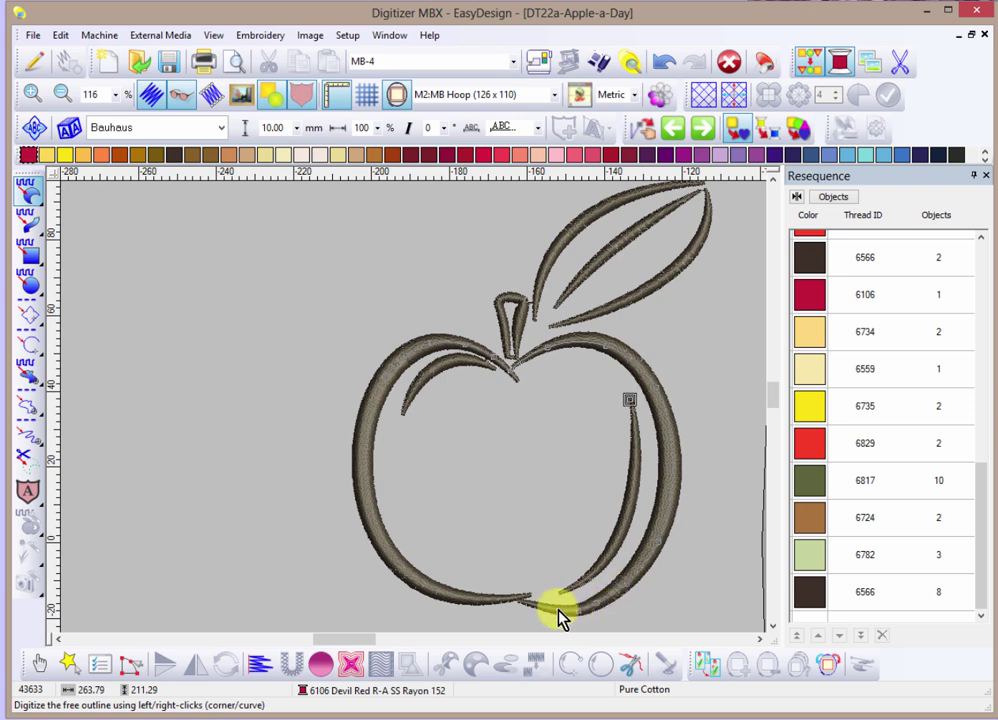
click(525, 603)
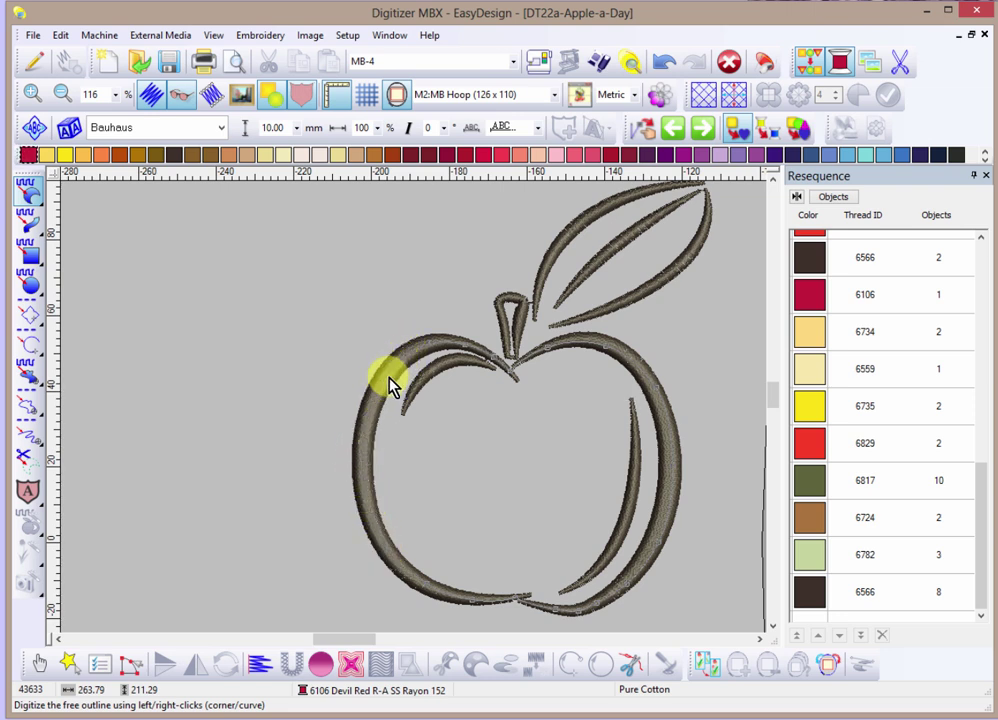
key(Return)
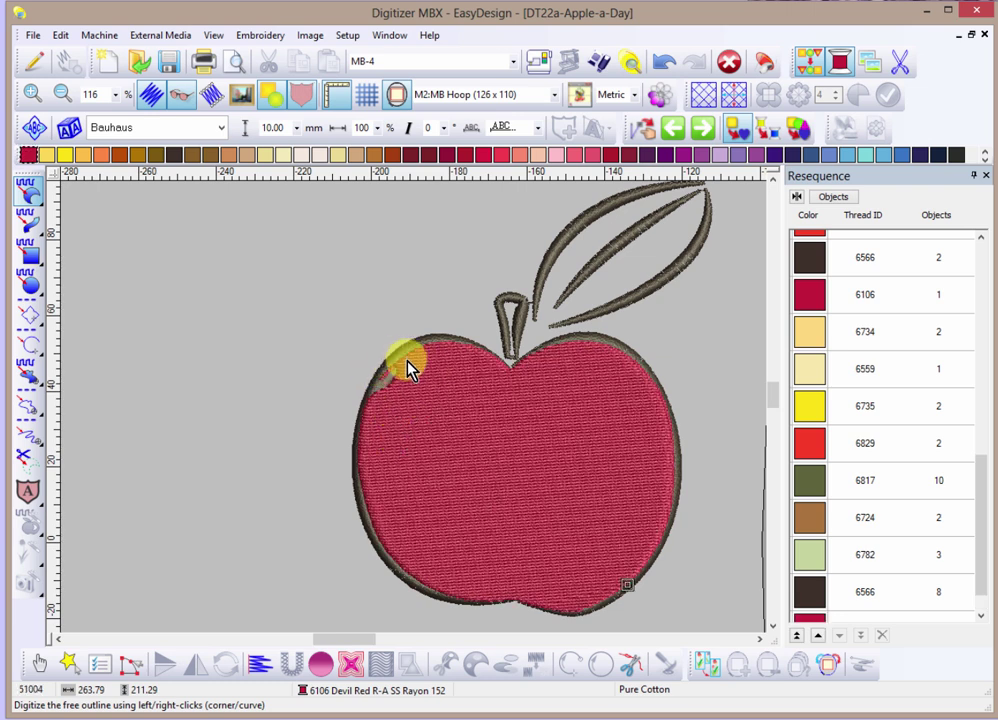
Reshape the fill's upper-left and left-edge control points onto the outline, undoing one misplaced move.
scroll(402, 385, up, 1)
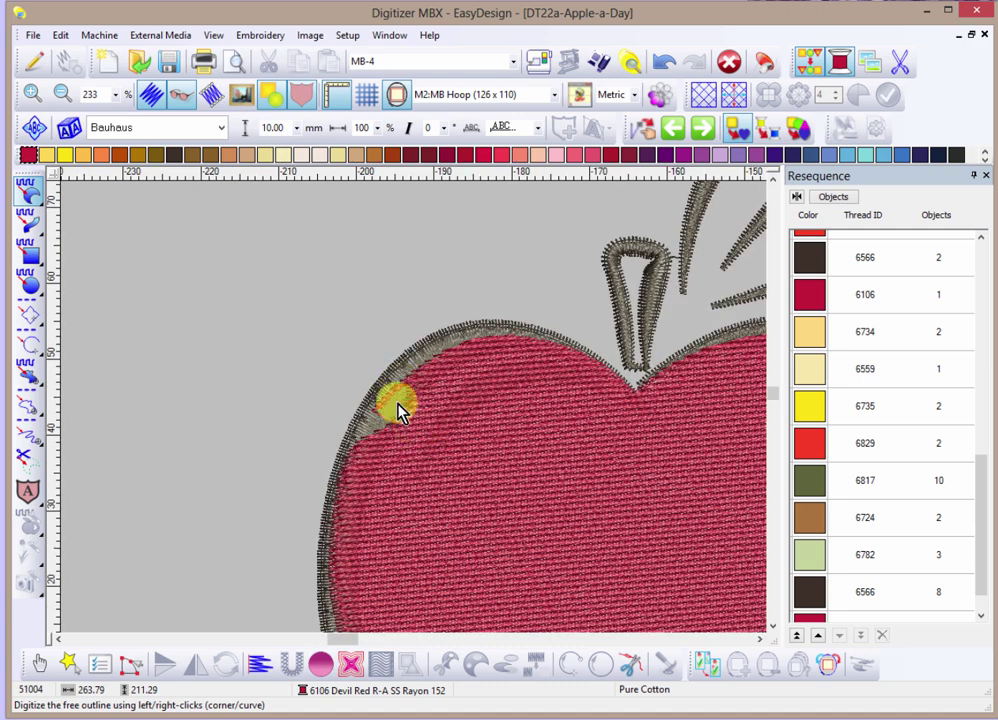
click(128, 666)
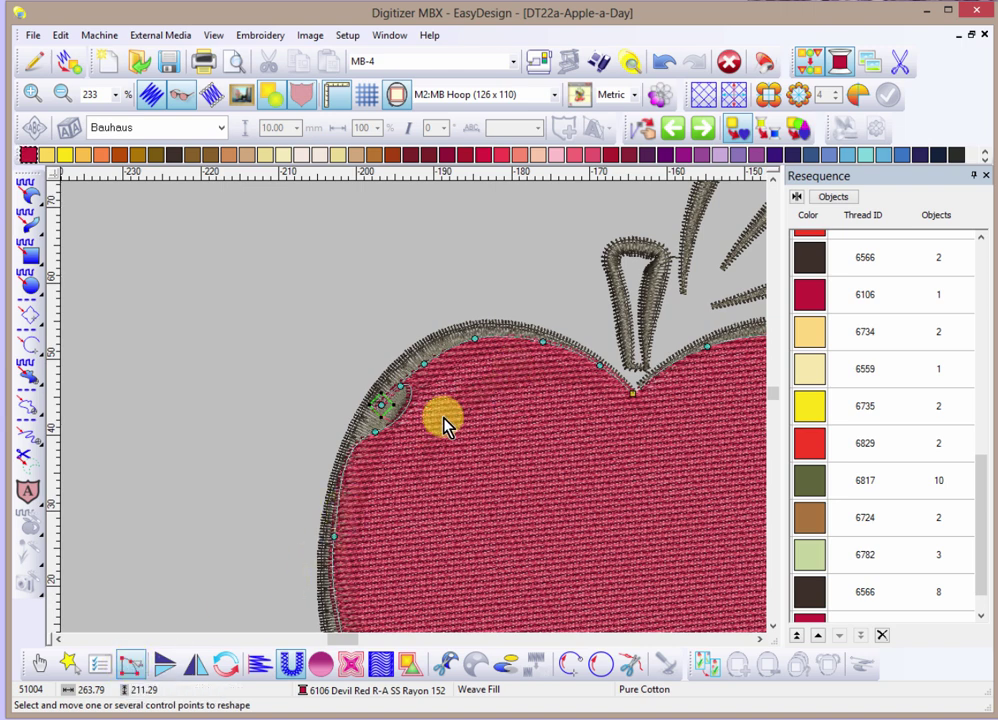
scroll(445, 418, up, 1)
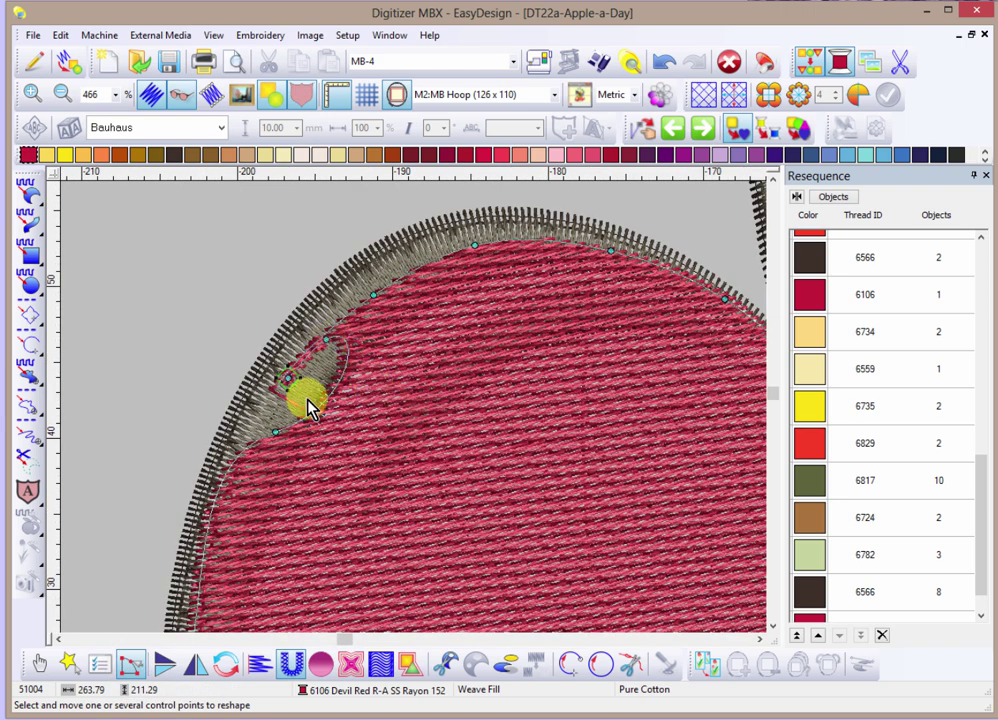
mouse_move(290, 379)
mouse_down()
mouse_move(333, 368)
mouse_move(262, 396)
mouse_up()
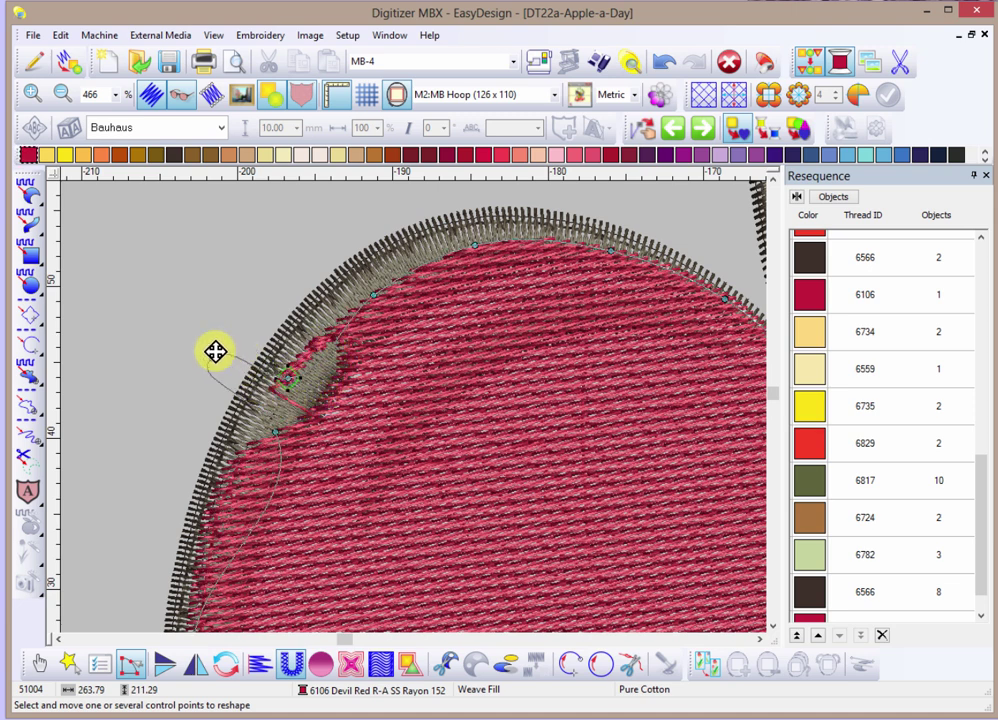
drag(262, 396, 205, 357)
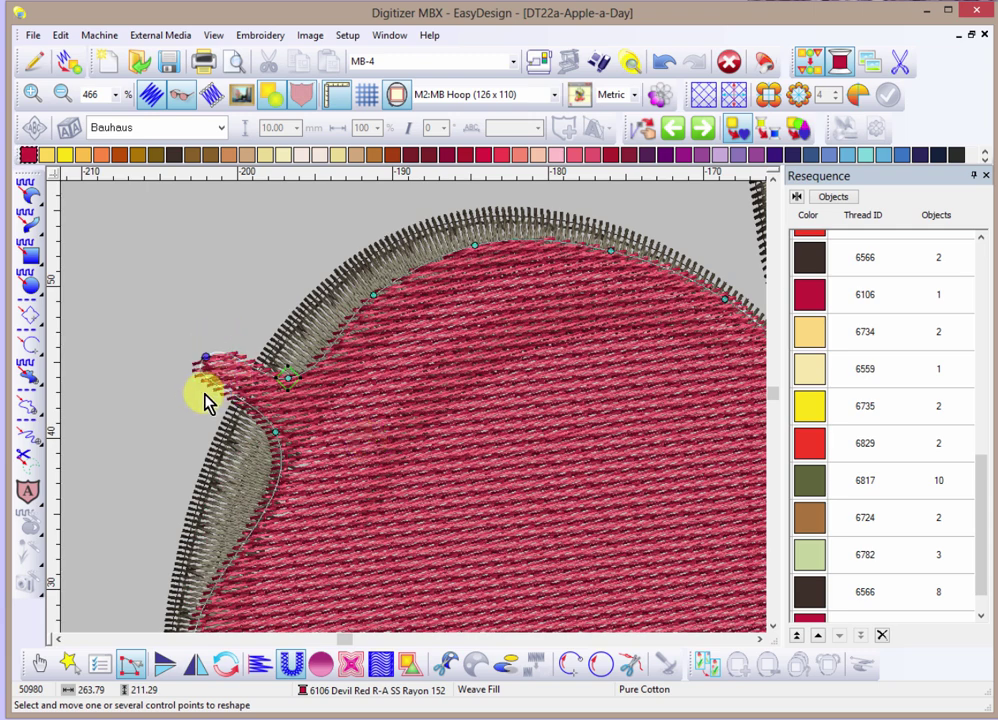
key(ctrl+z)
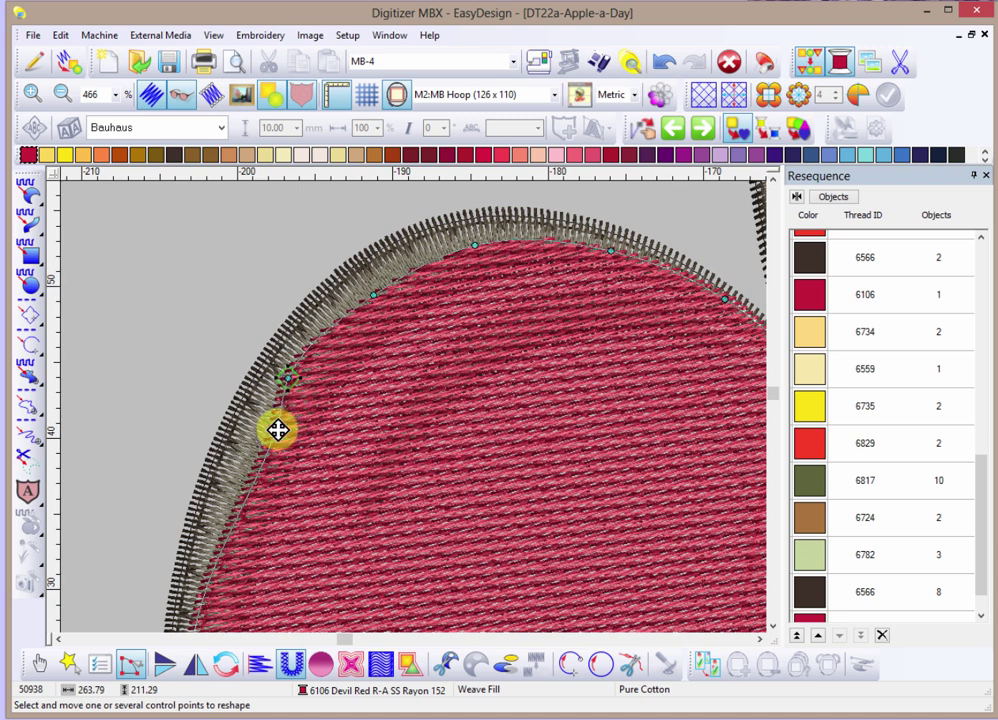
drag(277, 430, 252, 444)
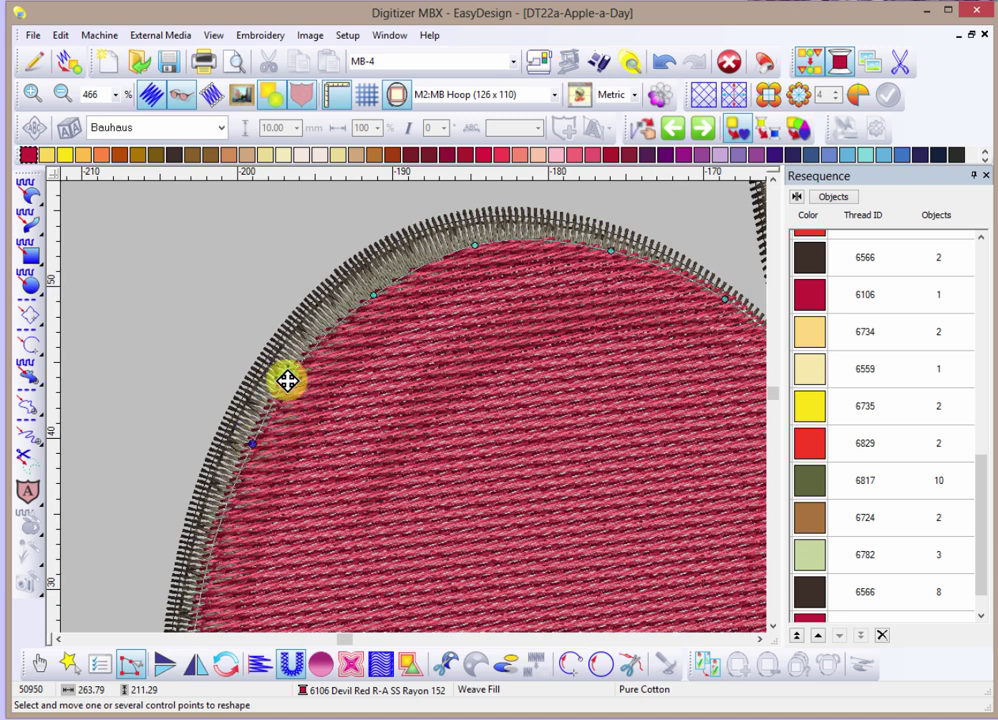
drag(287, 380, 295, 372)
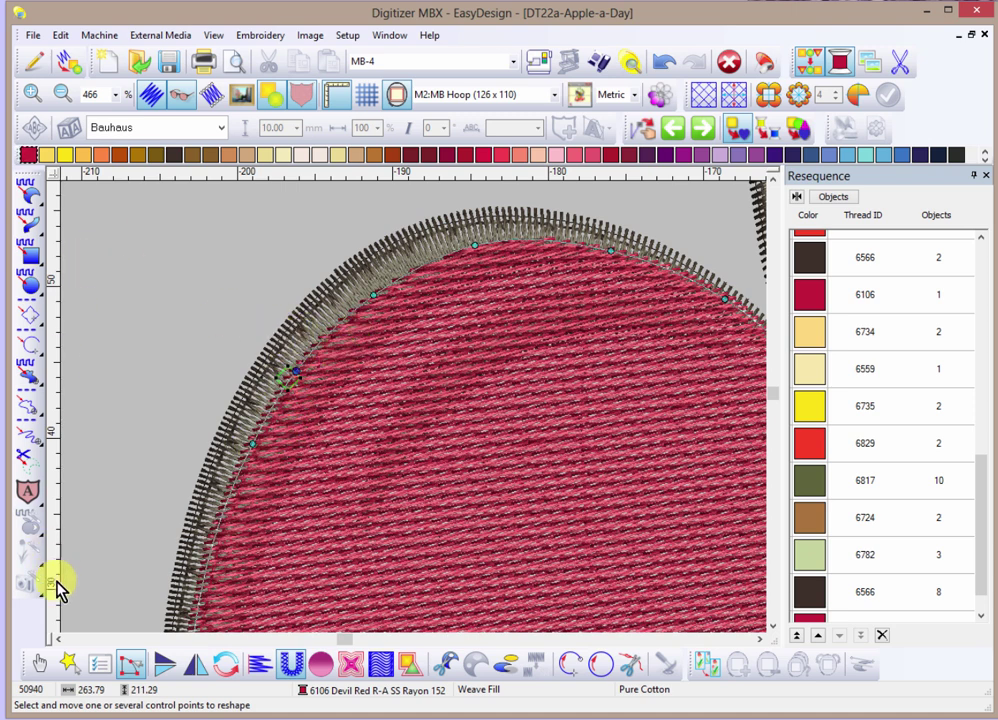
key(shift+z)
key(shift+z)
click(760, 638)
click(772, 625)
click(474, 377)
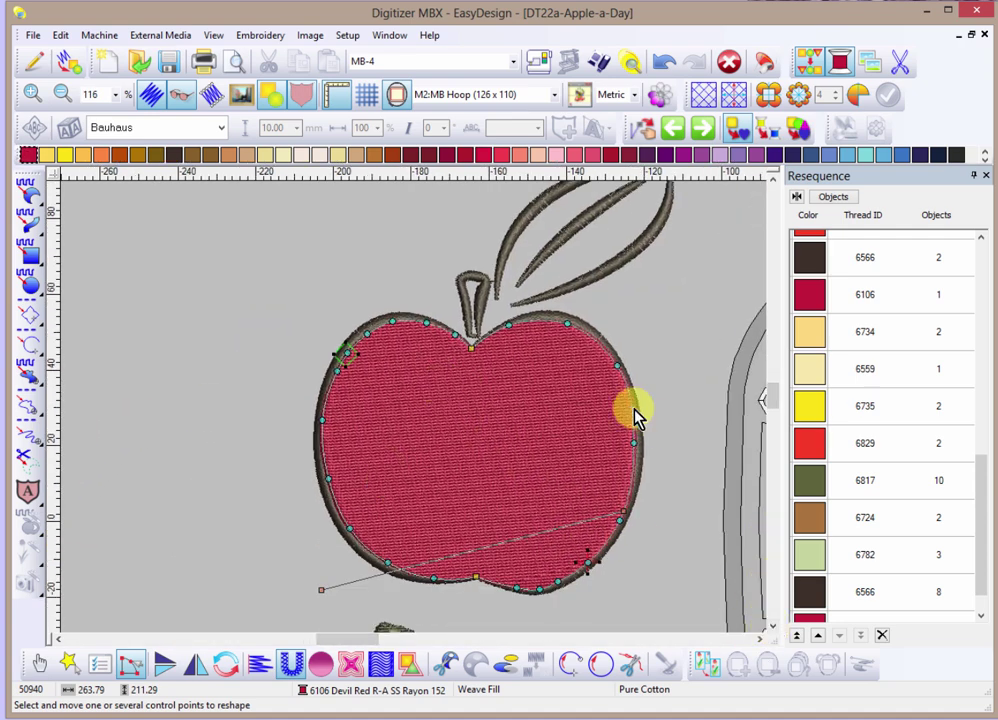
Move the 6106 Devil Red fill above the 6566 brown outline in the Resequence list.
click(38, 663)
click(107, 528)
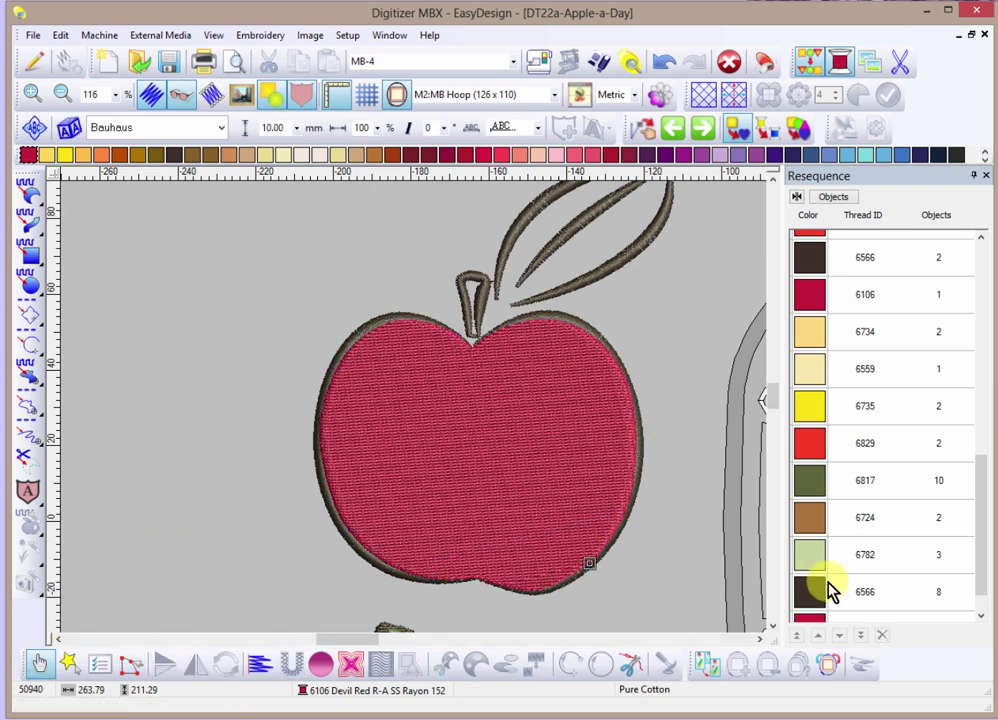
drag(985, 528, 985, 548)
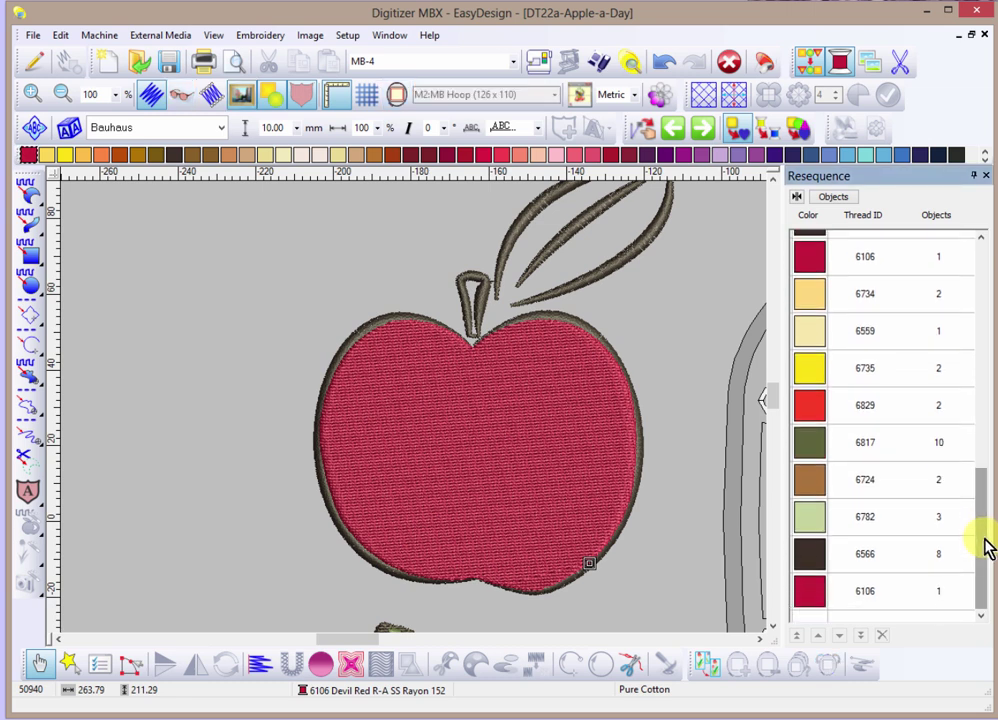
click(808, 556)
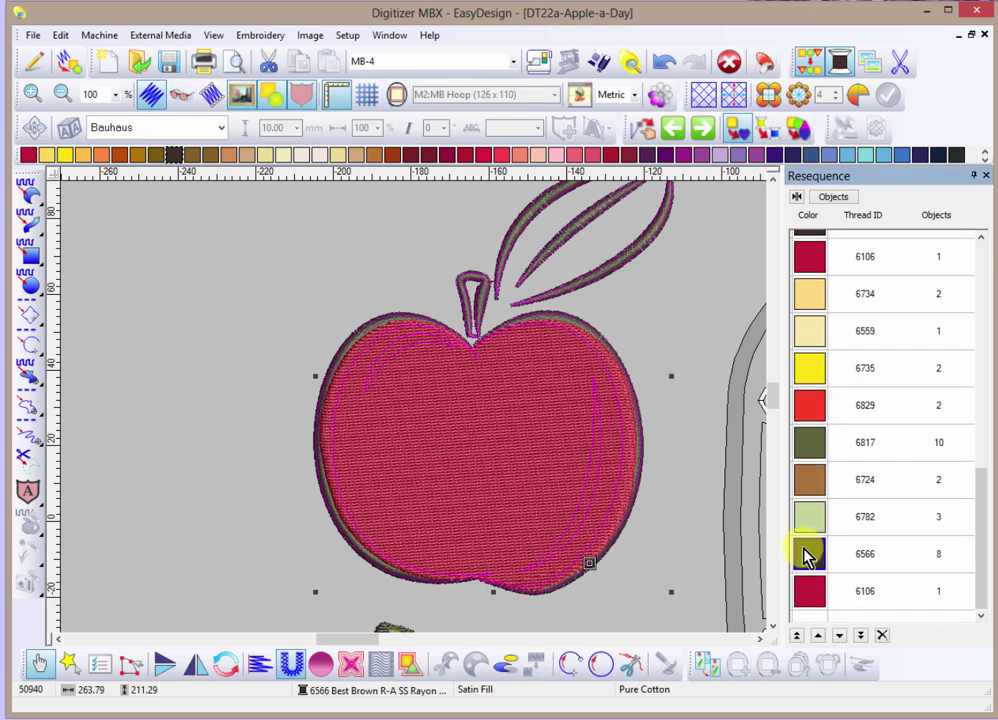
click(812, 591)
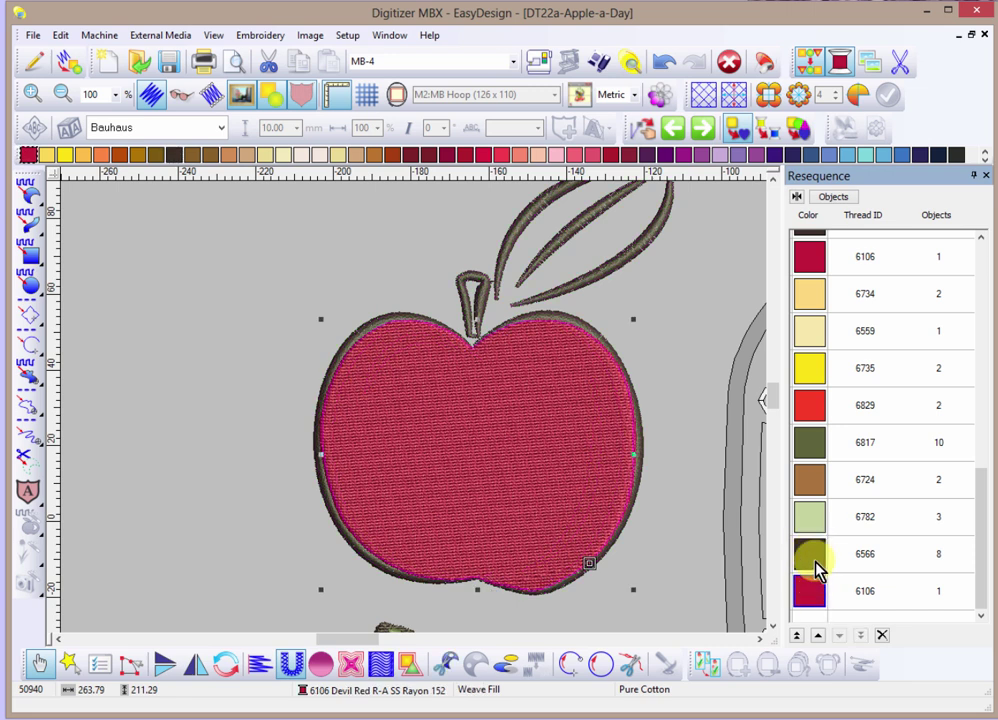
click(818, 641)
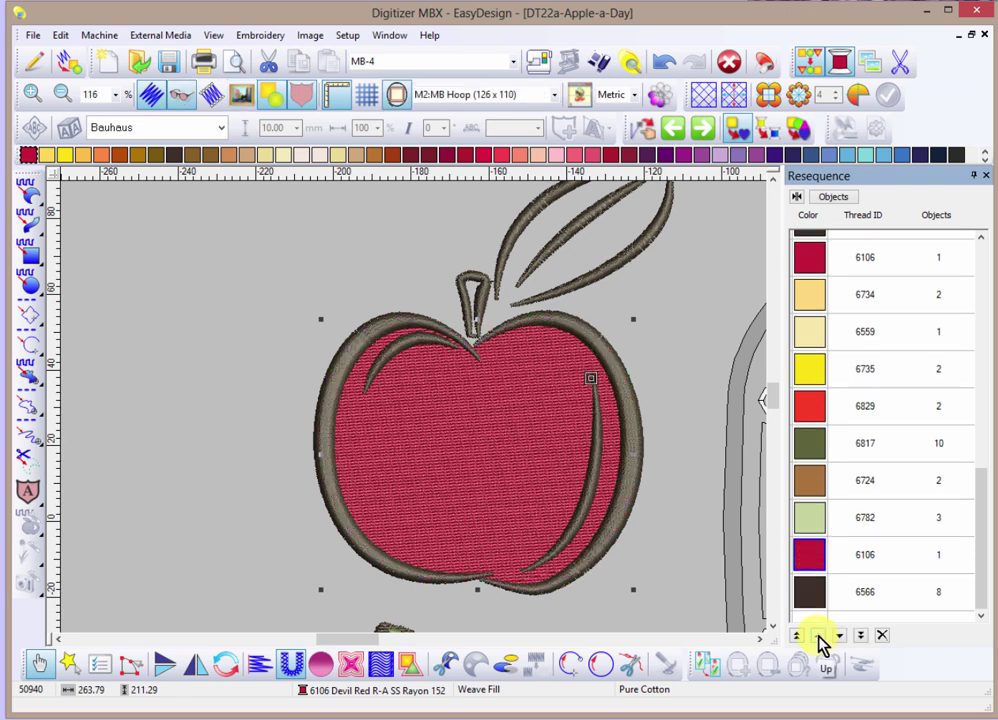
click(218, 408)
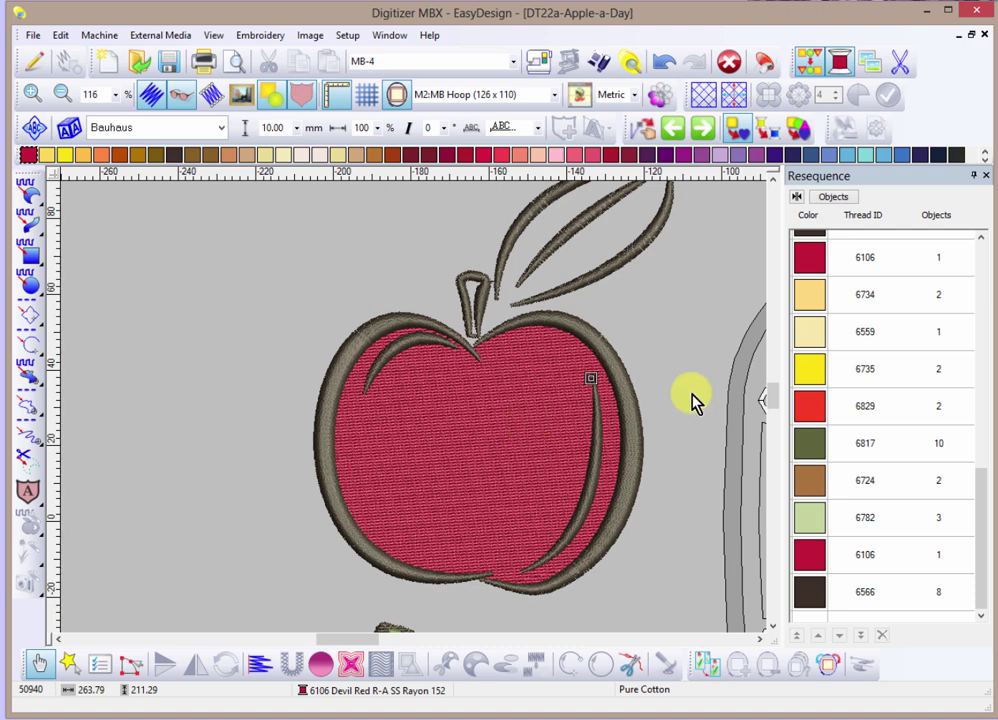
Digitize a free-outline fill around the leaf shape above the stem.
click(759, 638)
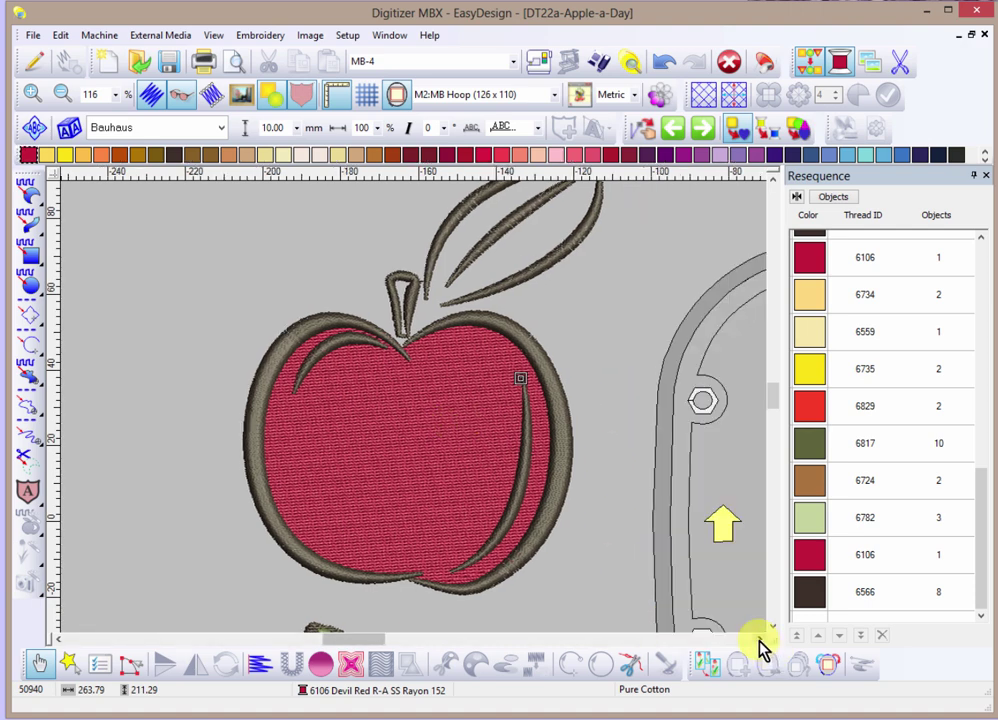
click(772, 180)
click(27, 191)
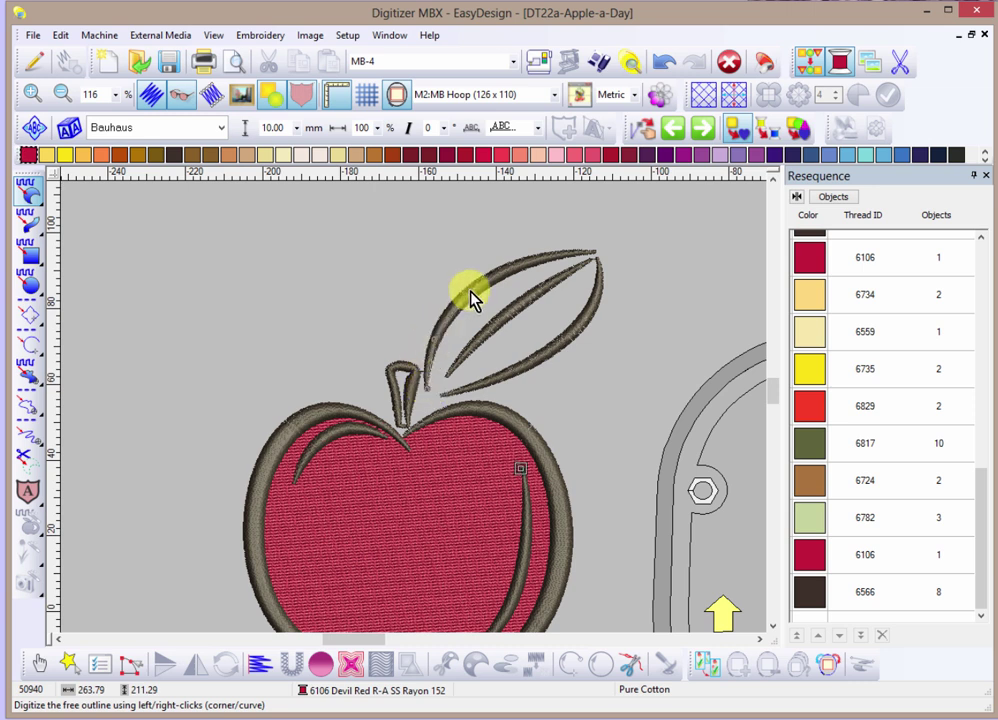
click(598, 255)
key(Return)
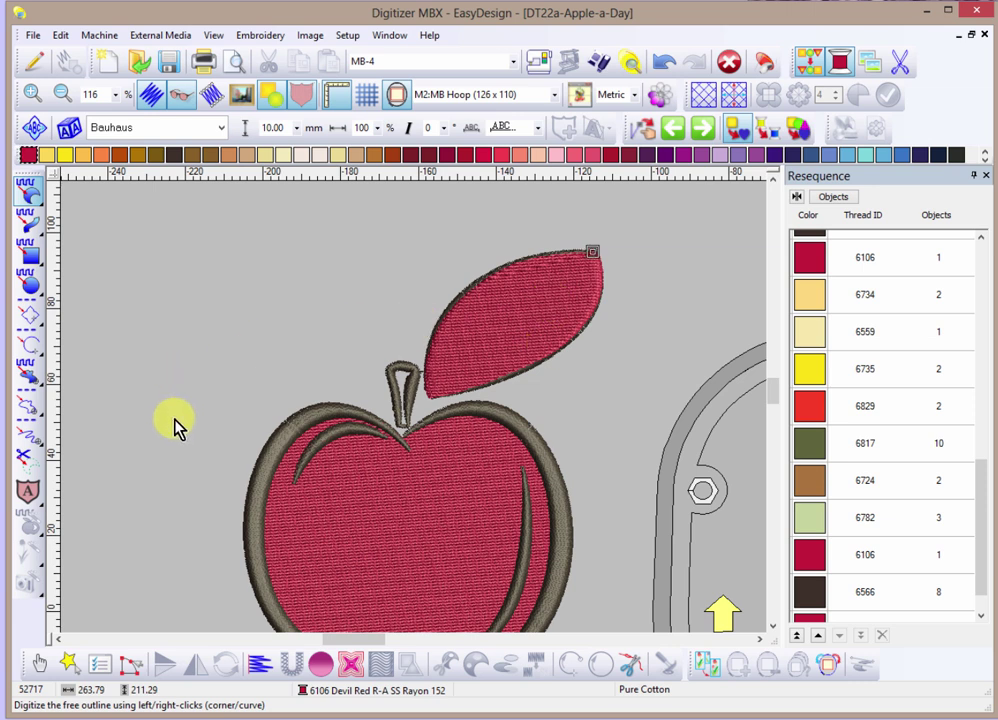
Recolour the new leaf fill to 6708 Dark Green thread.
click(42, 664)
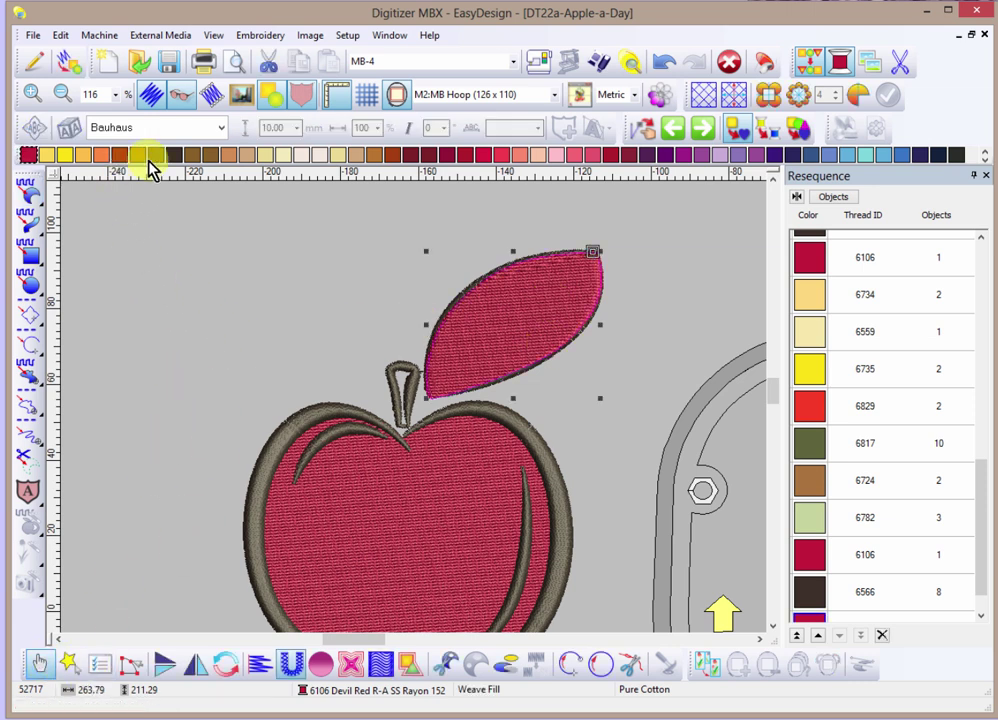
click(985, 162)
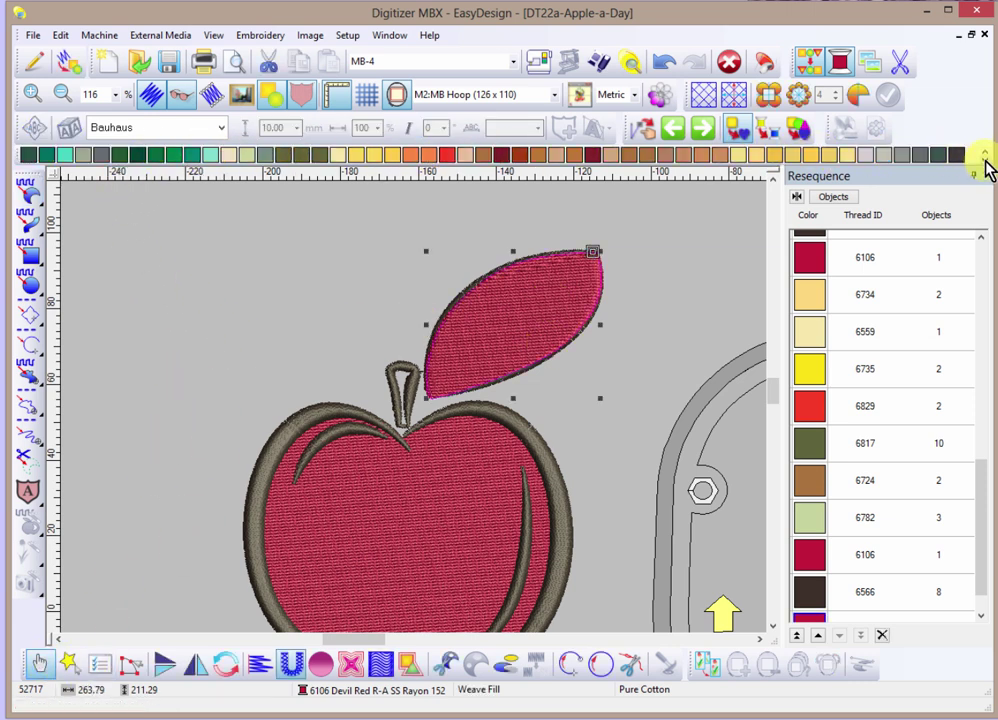
click(172, 158)
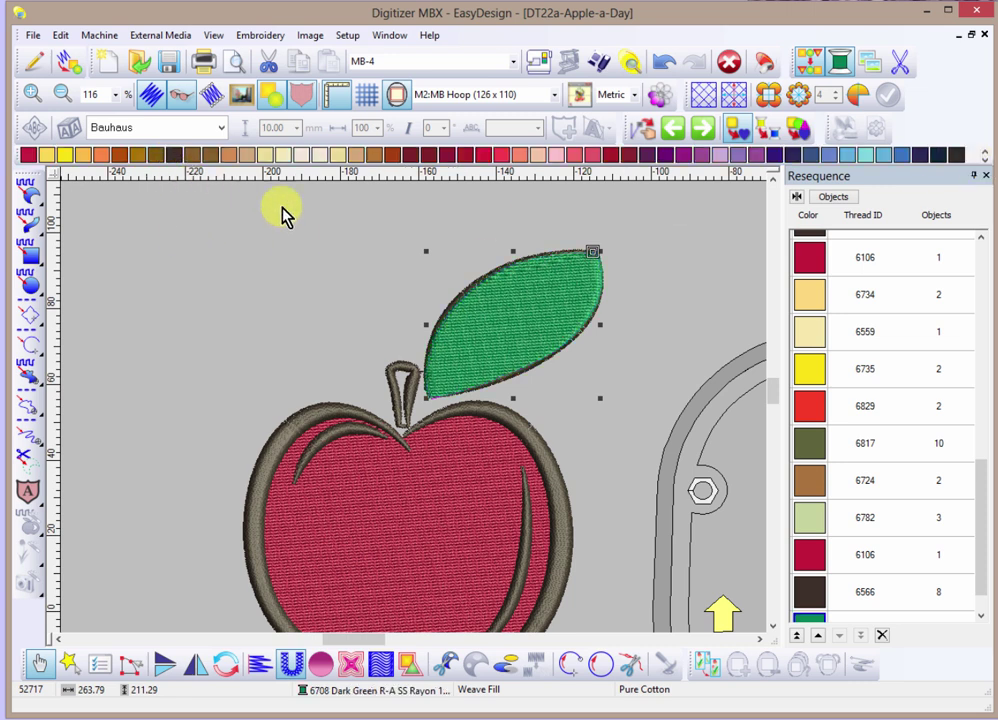
click(318, 284)
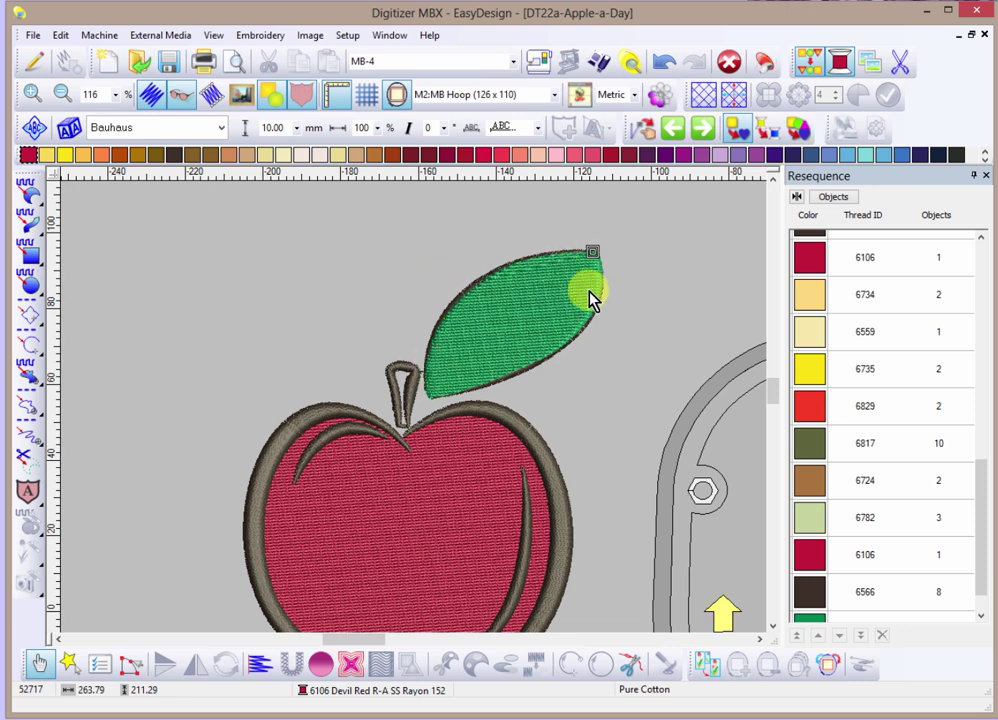
Drag the green leaf fill up-left, clear of the leaf outline.
click(513, 326)
drag(551, 331, 293, 293)
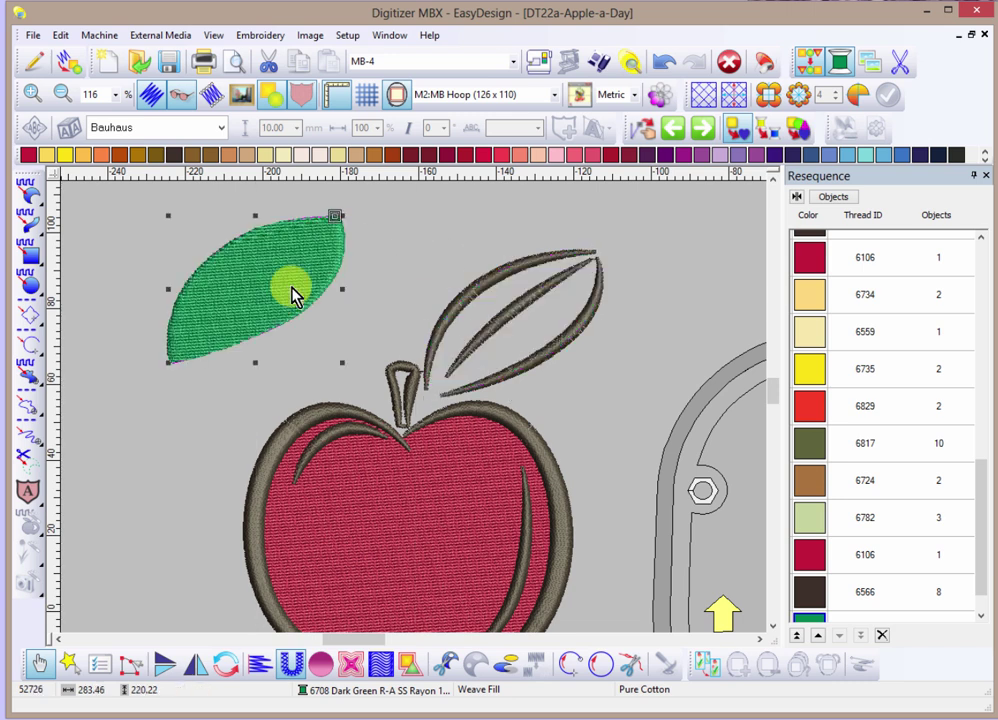
click(85, 250)
Trace one half of the veined leaf beside the vein as a red fill.
click(24, 192)
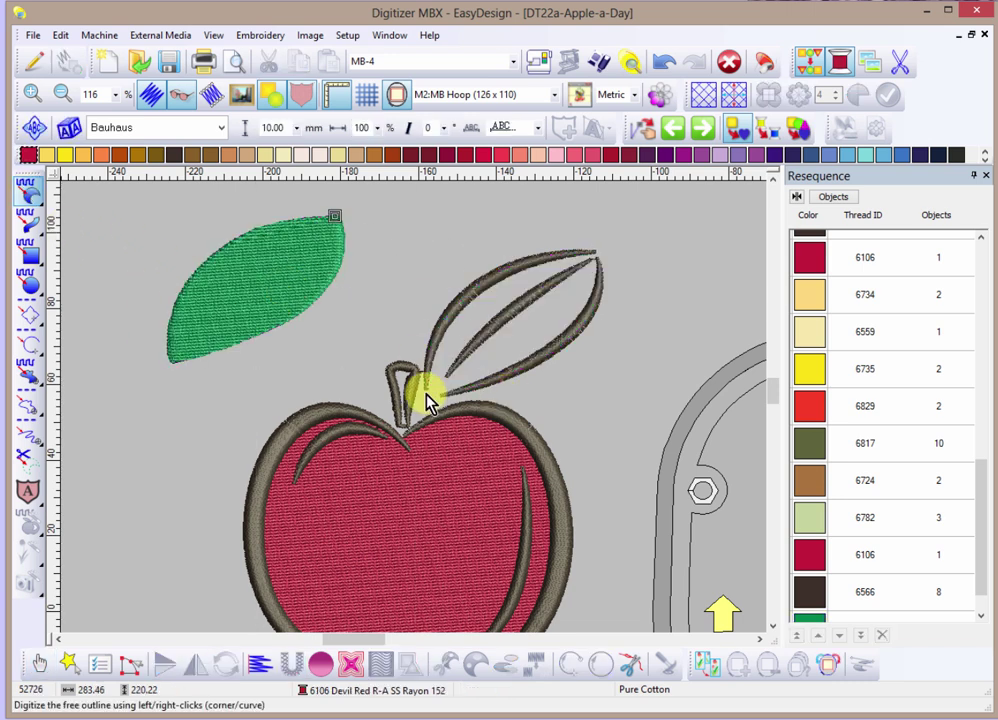
click(424, 393)
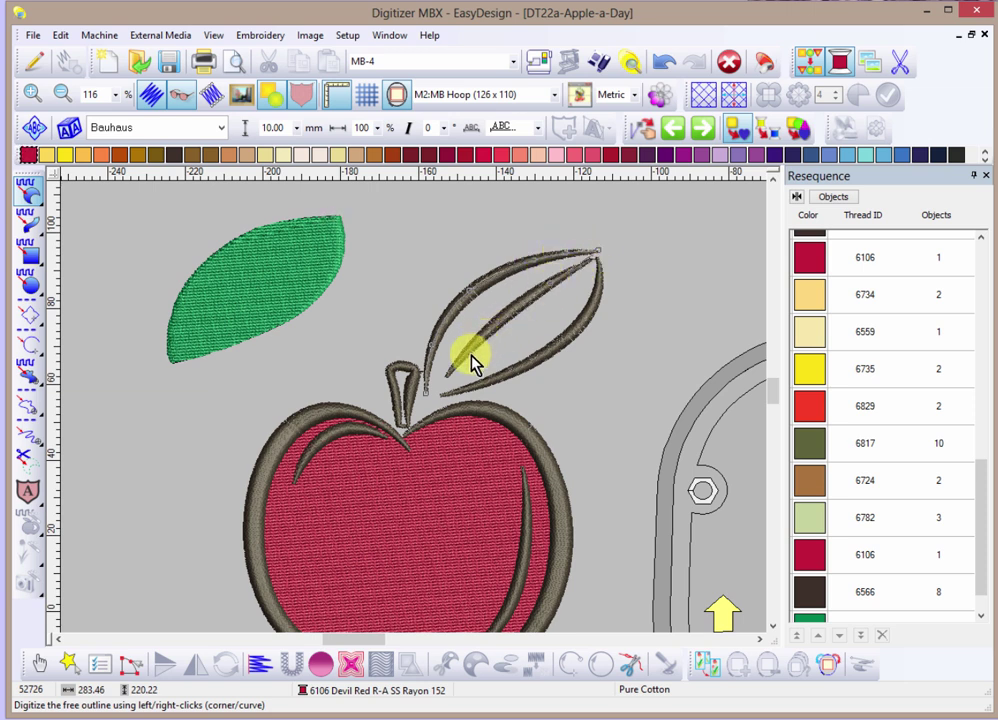
key(Return)
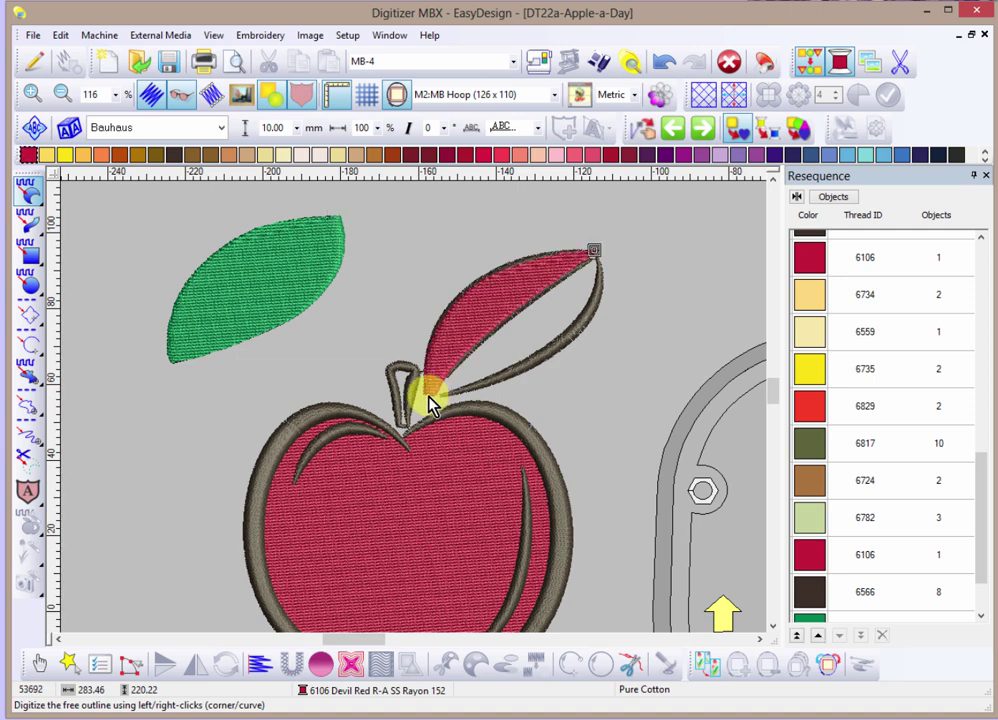
click(40, 668)
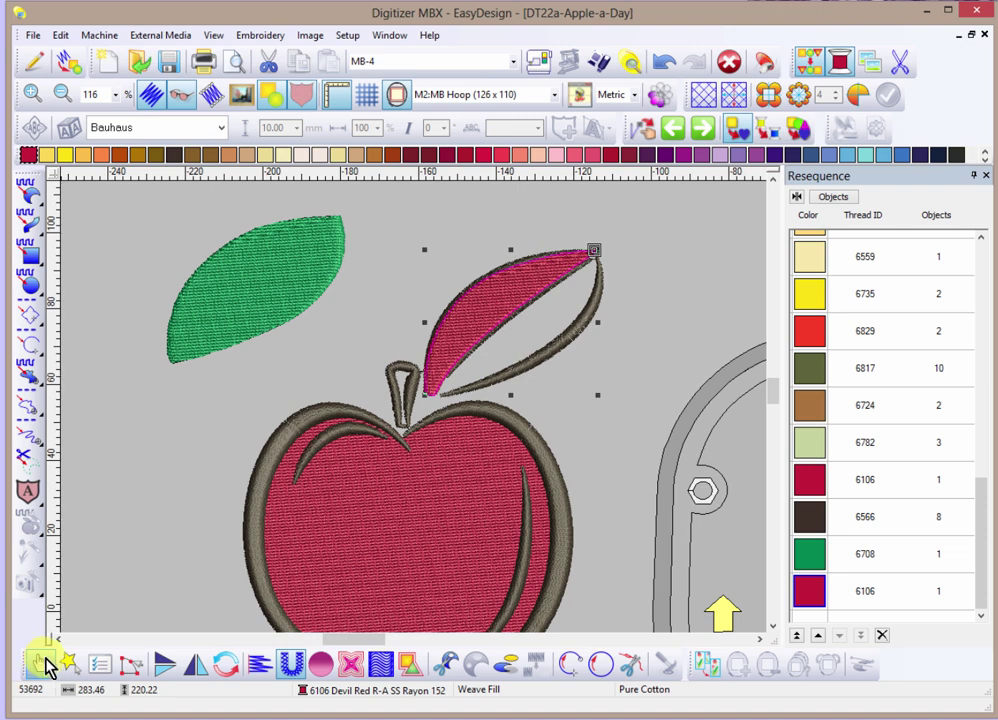
click(412, 212)
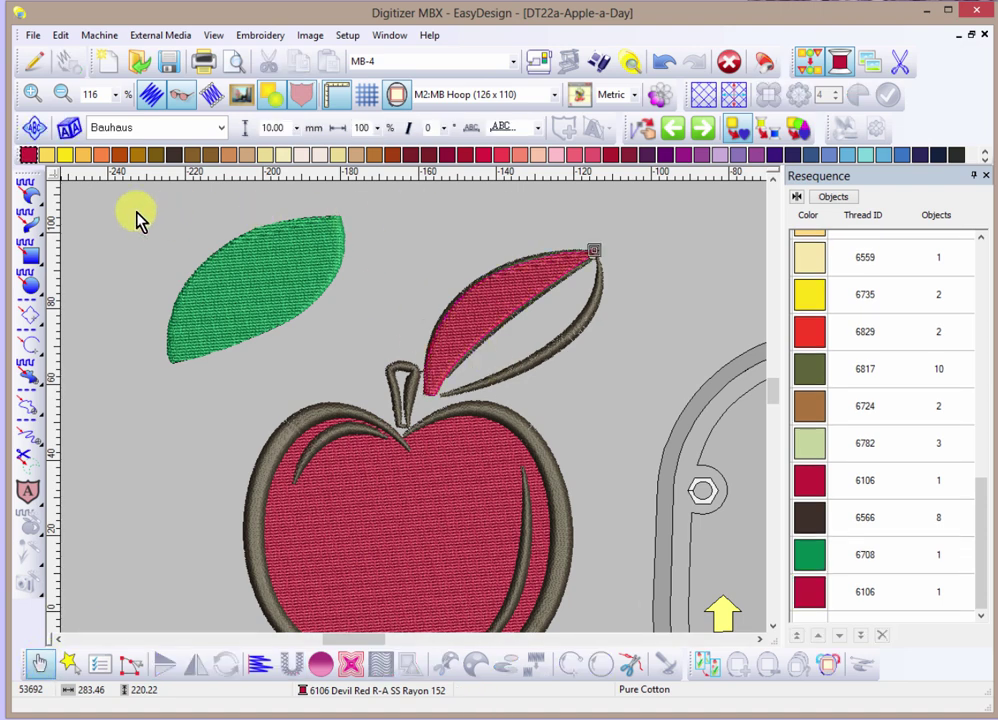
Trace the leaf's other half from stem to tip as a second red fill.
click(33, 197)
click(452, 370)
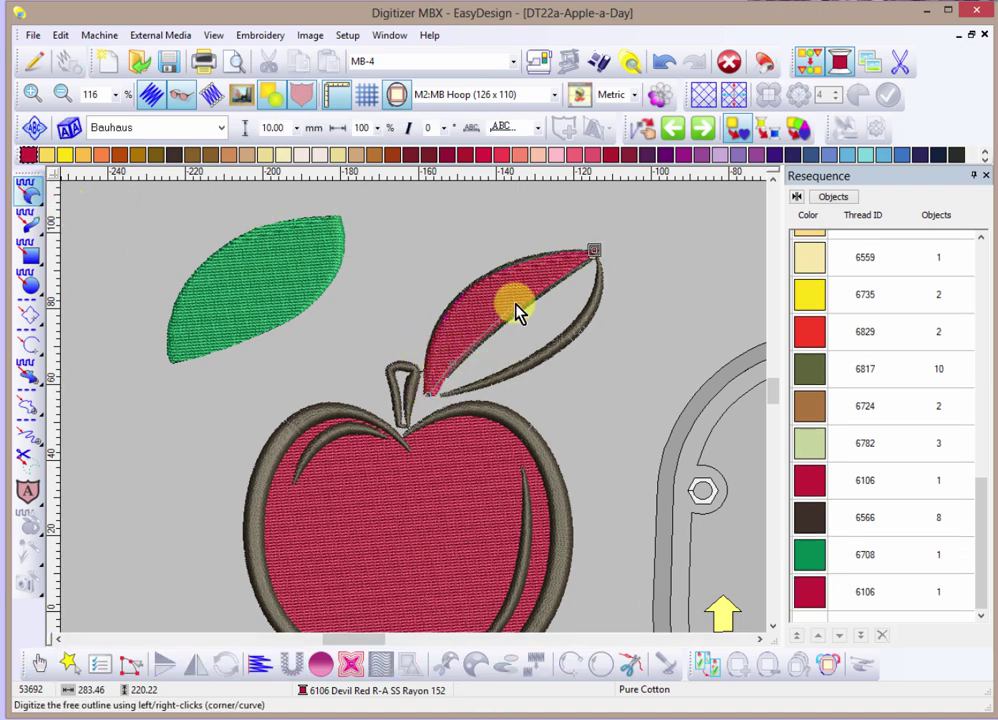
click(594, 253)
scroll(592, 268, up, 1)
scroll(383, 445, up, 1)
scroll(445, 379, up, 2)
scroll(445, 376, down, 1)
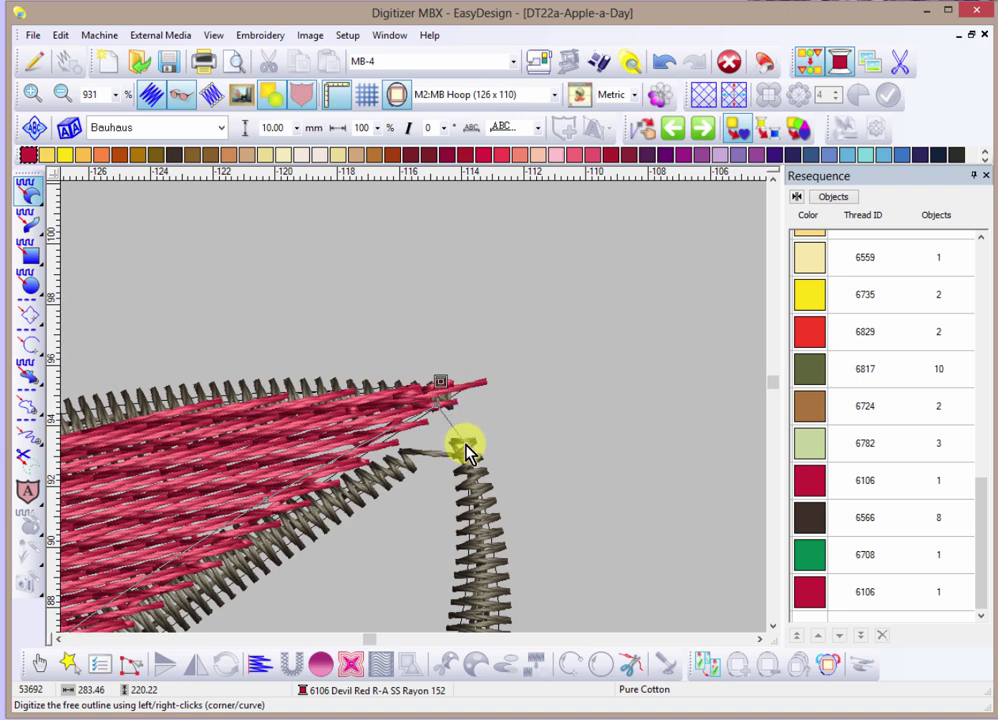
scroll(481, 535, down, 1)
scroll(481, 535, down, 1)
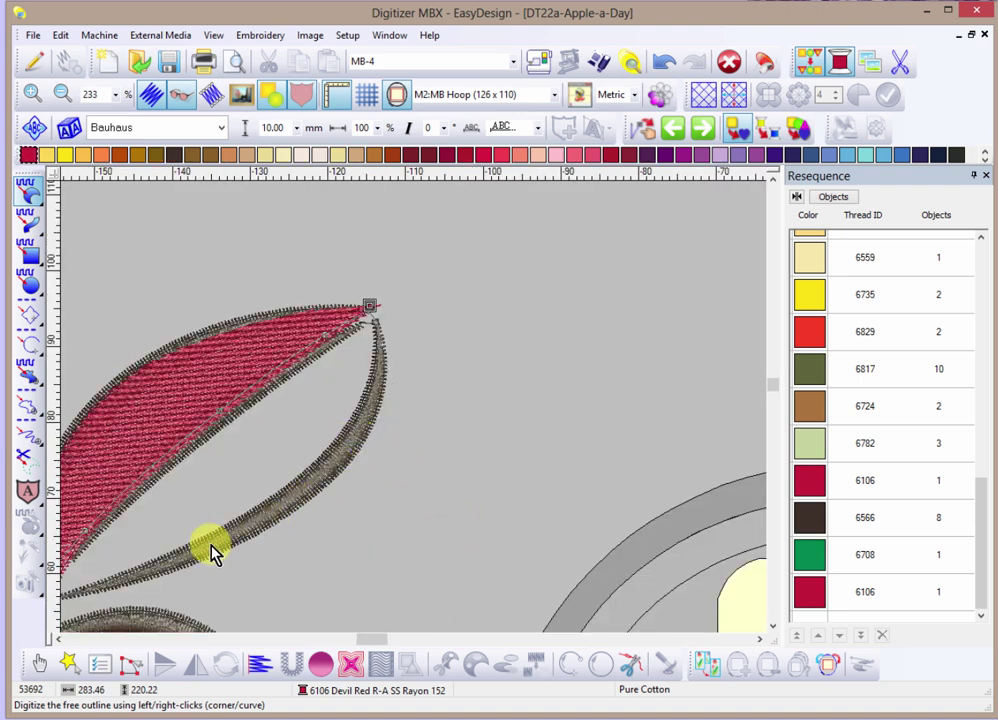
scroll(165, 584, up, 1)
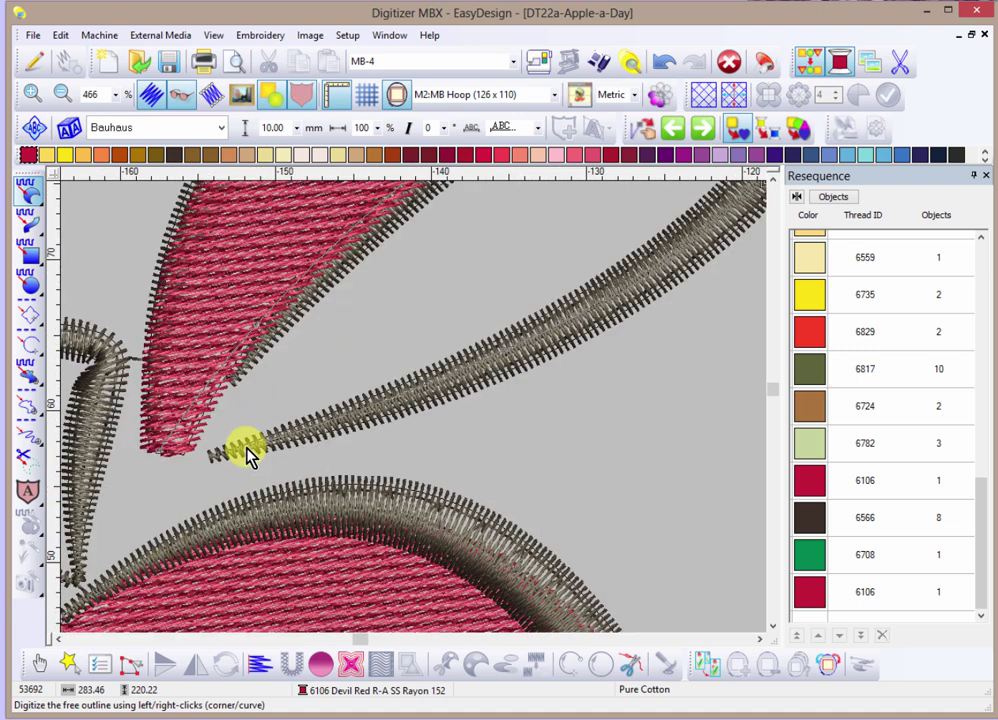
scroll(180, 462, up, 1)
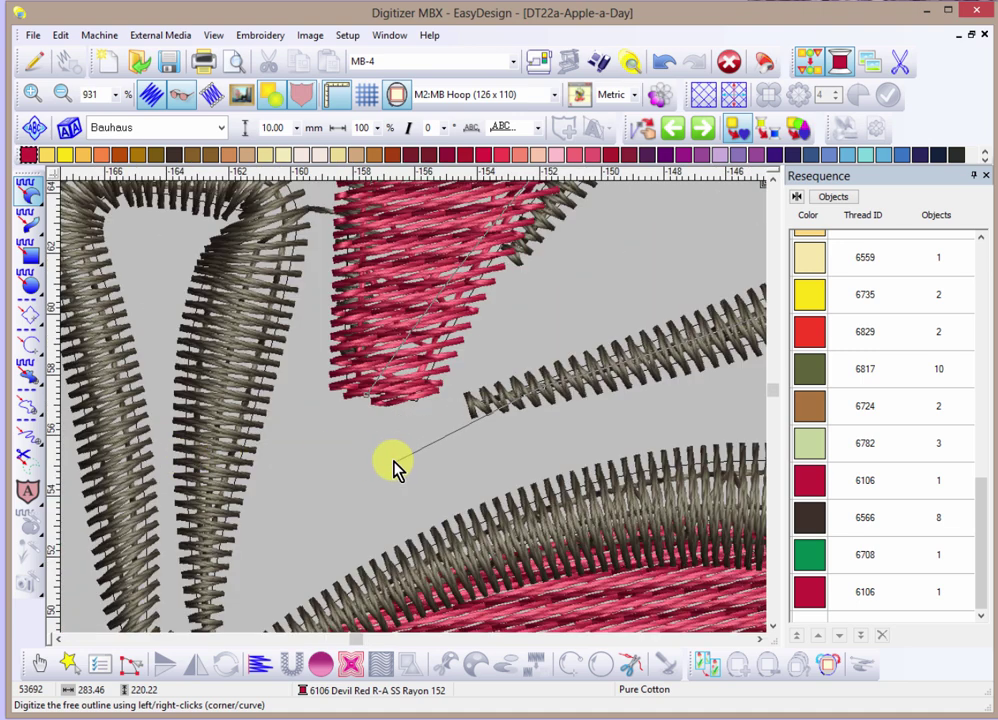
scroll(400, 466, up, 1)
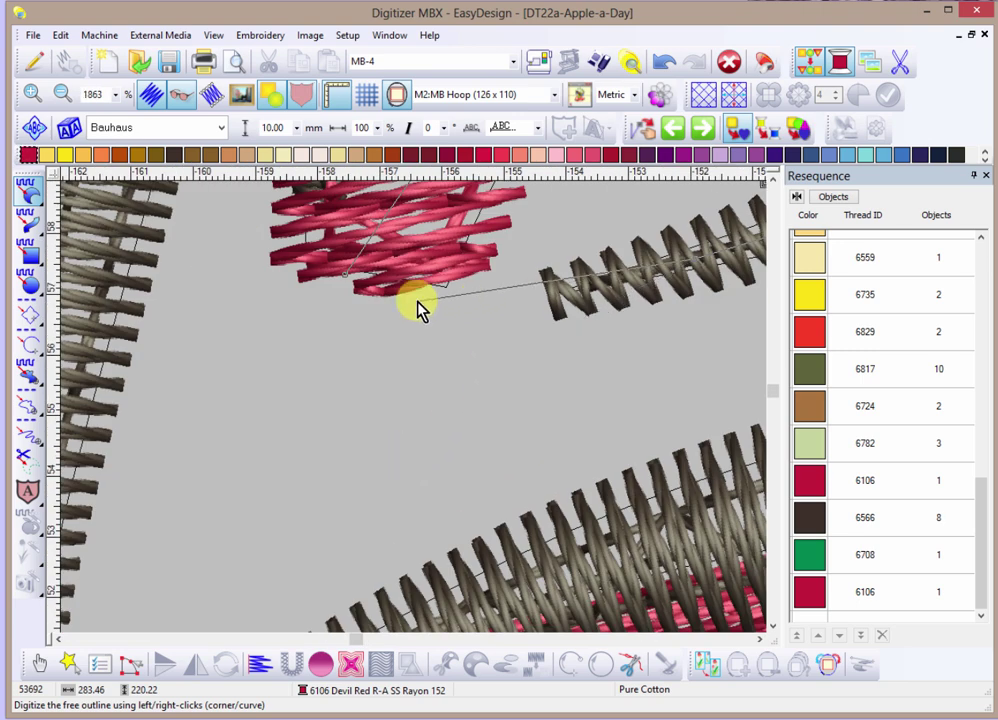
scroll(417, 303, up, 1)
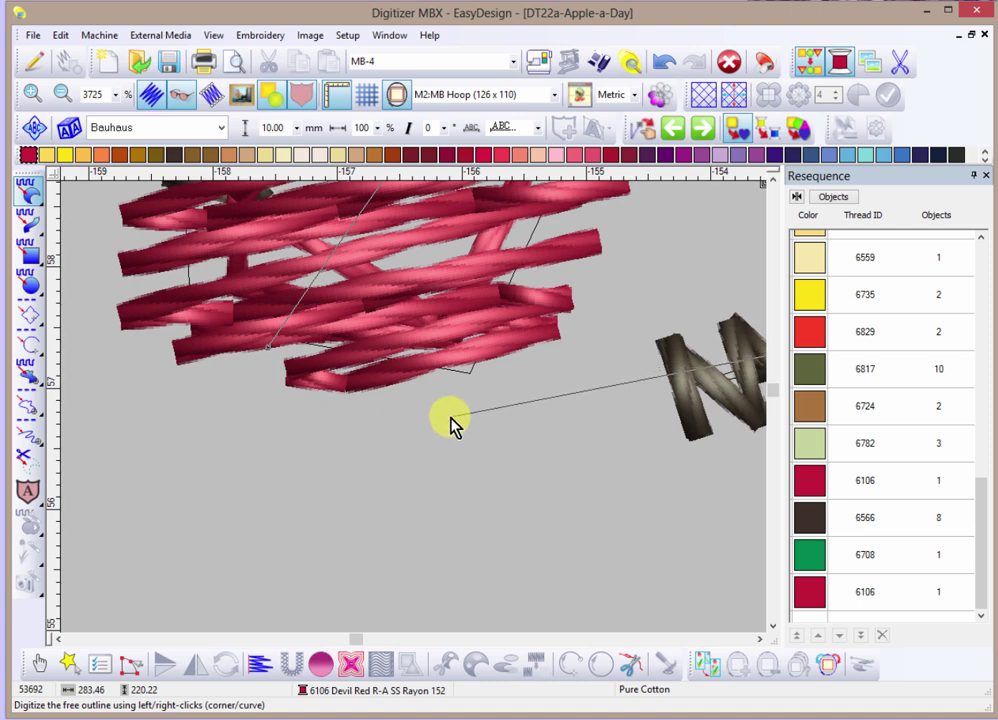
scroll(449, 422, up, 1)
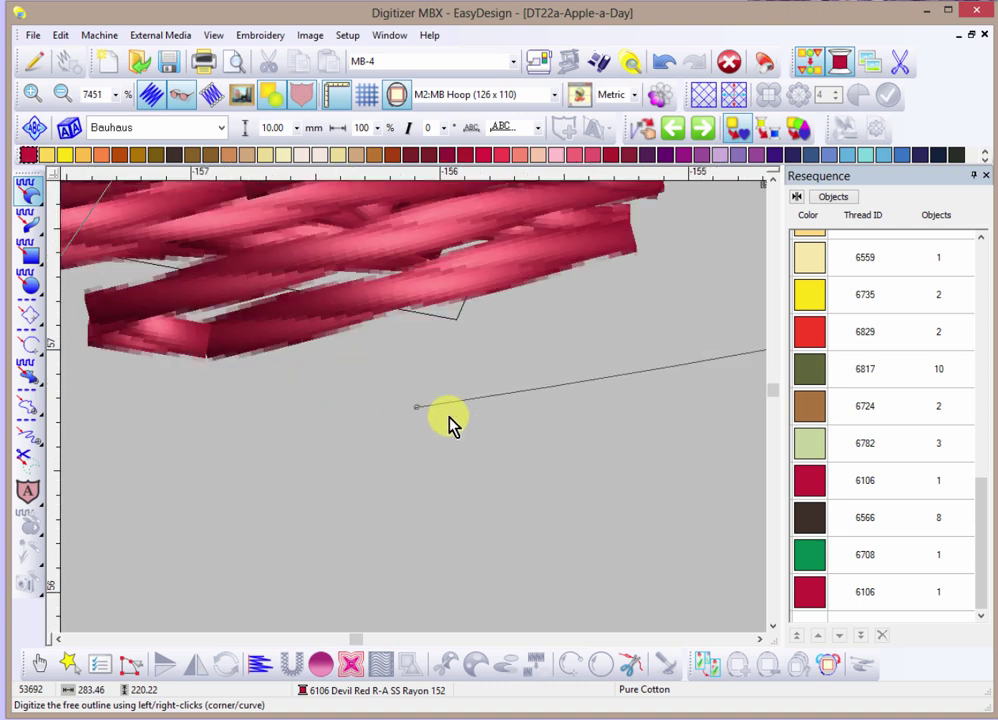
scroll(449, 422, down, 1)
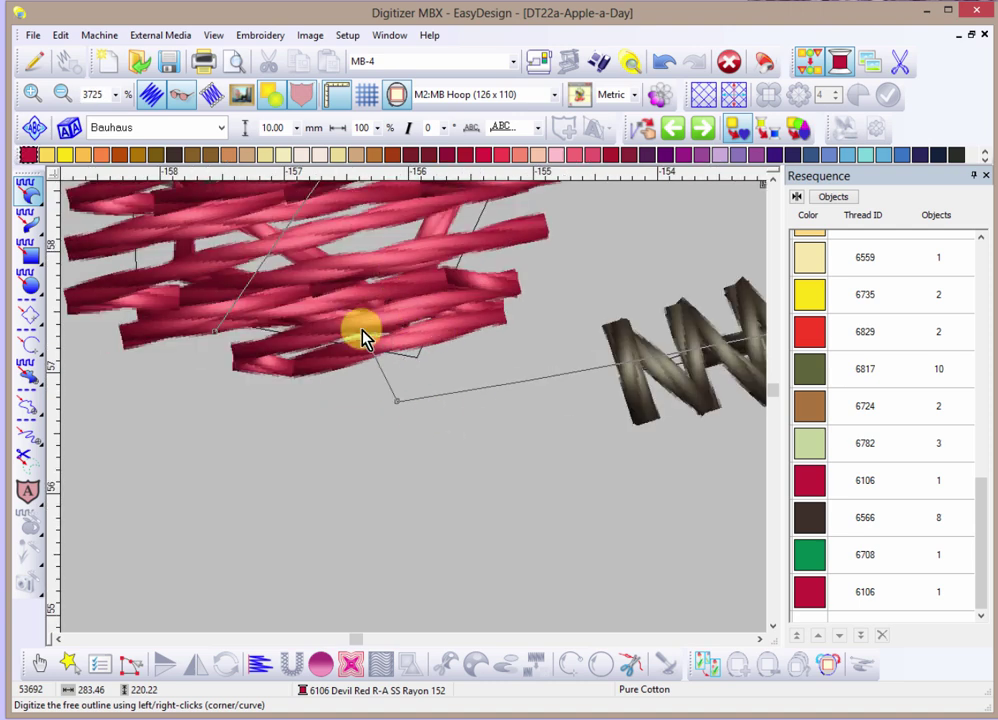
click(253, 378)
key(Return)
scroll(449, 388, down, 1)
scroll(449, 388, down, 1)
scroll(449, 388, down, 1)
scroll(449, 388, down, 1)
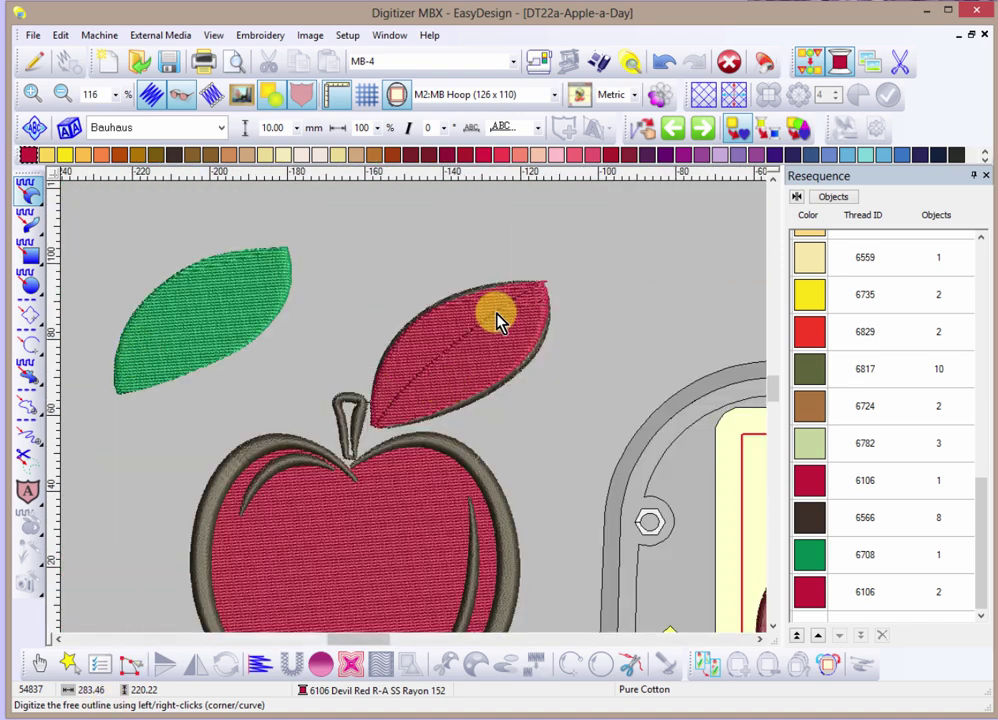
Recolour the red leaf fill dark green via its stitch-sequence entry.
click(37, 664)
click(434, 433)
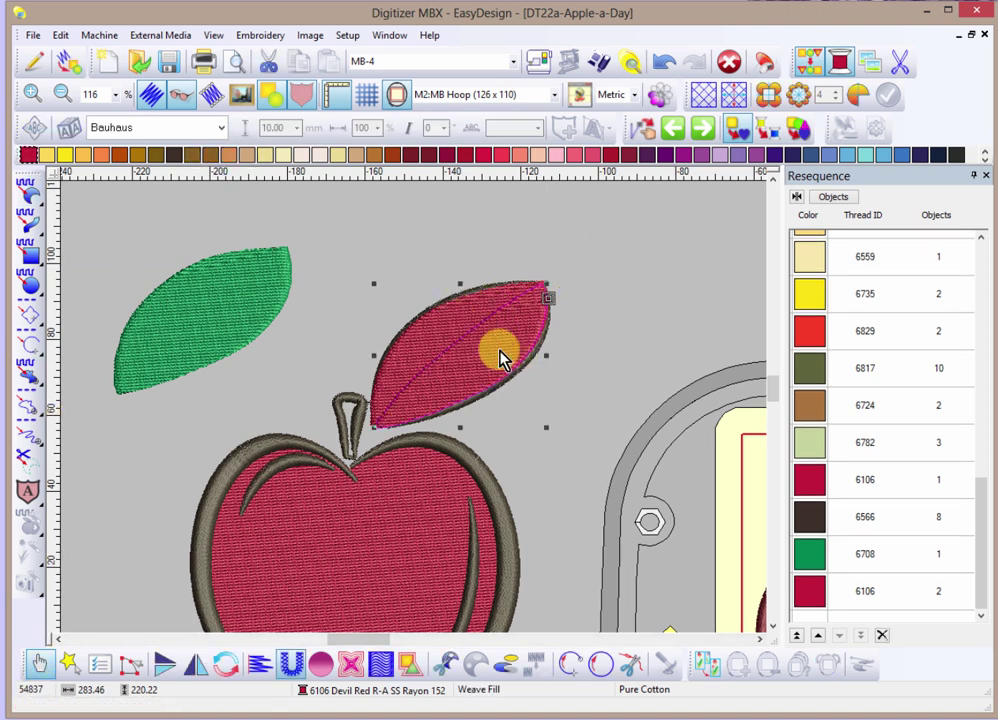
click(452, 340)
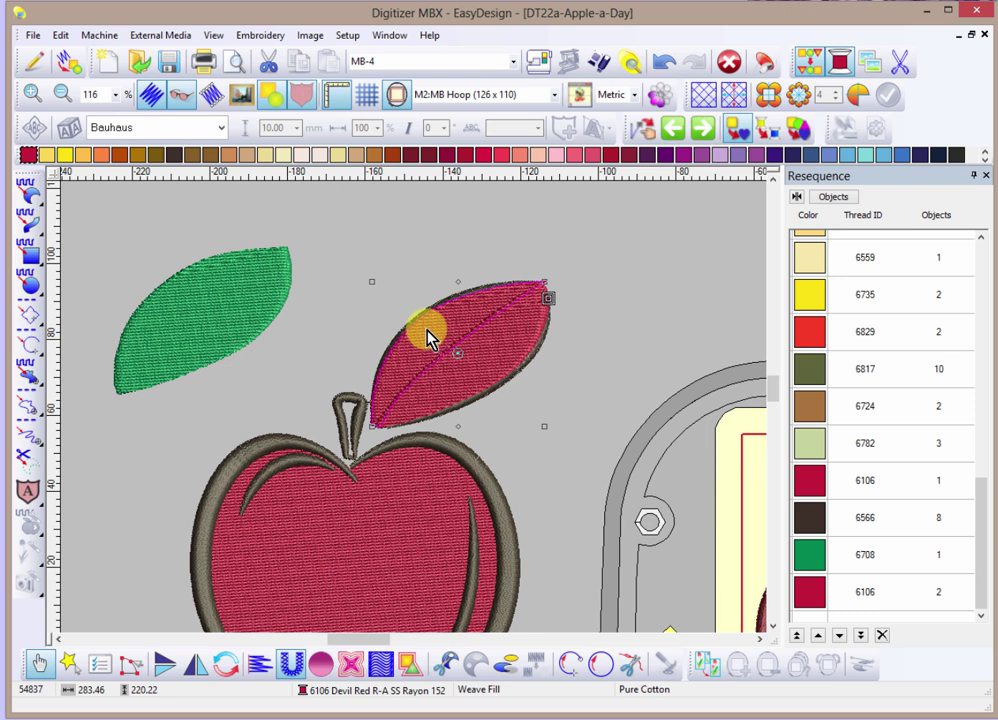
click(510, 353)
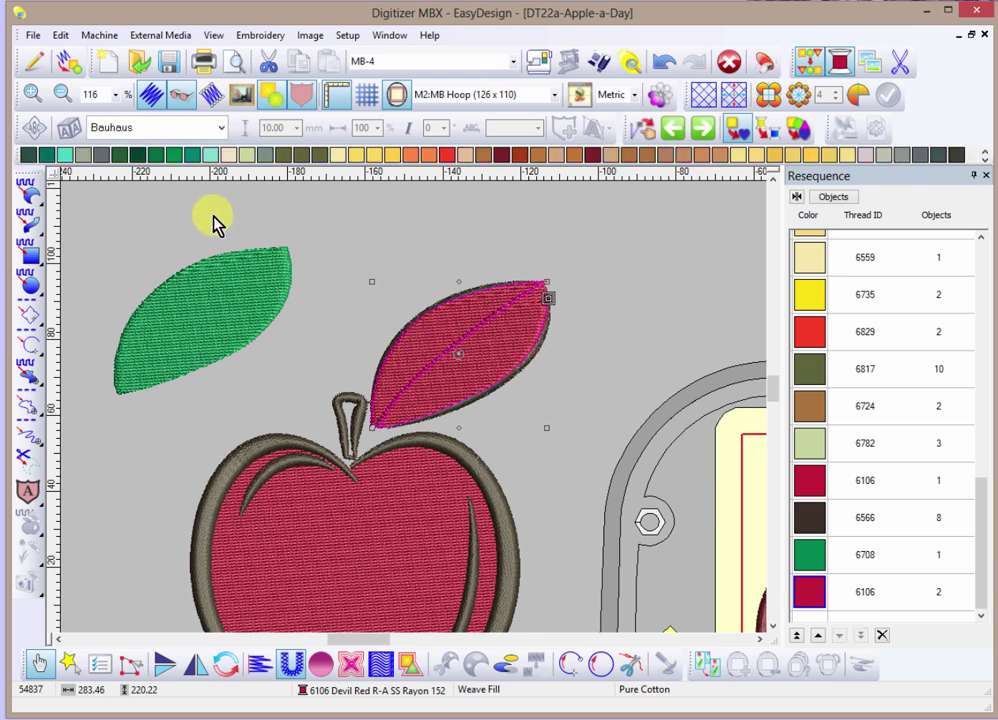
click(175, 157)
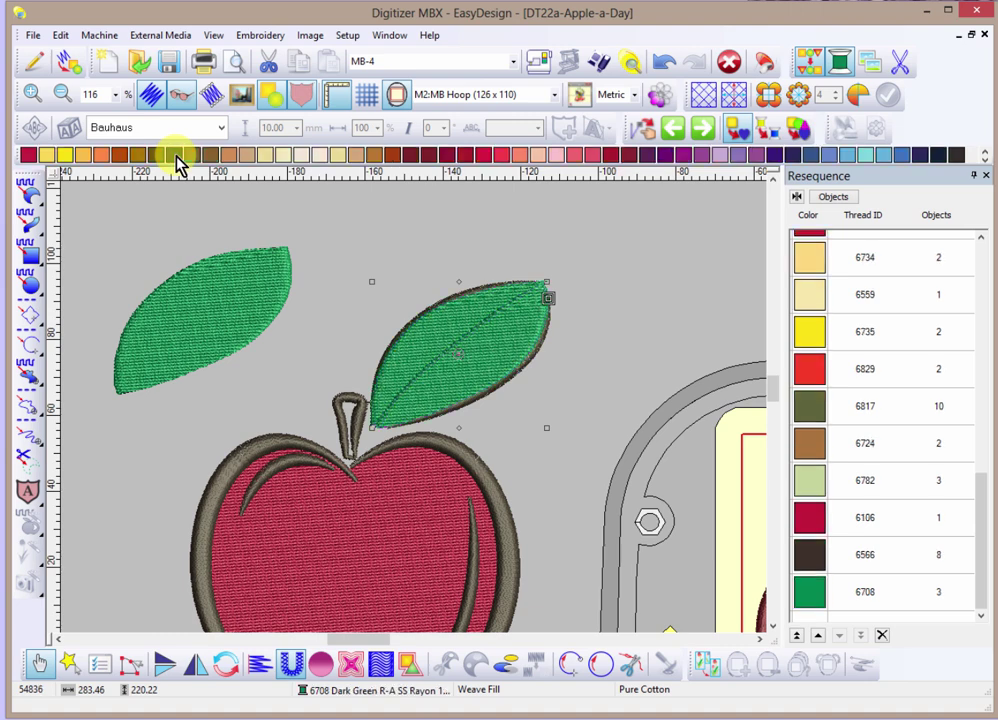
click(557, 229)
Select the right-hand leaf's green fill and show its reshape points.
click(445, 328)
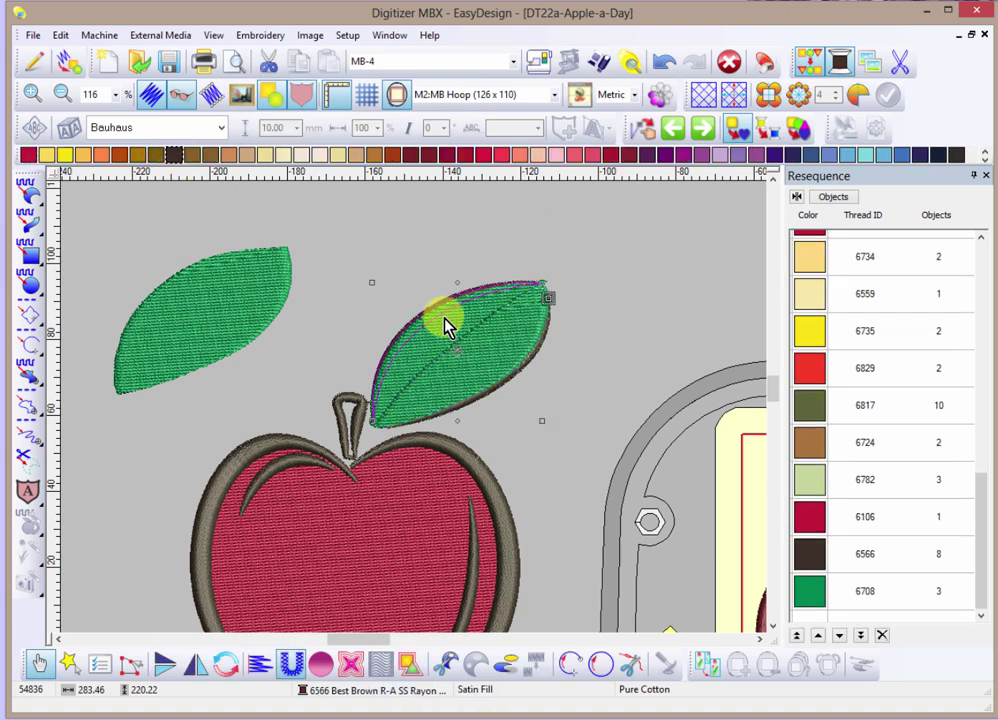
click(445, 327)
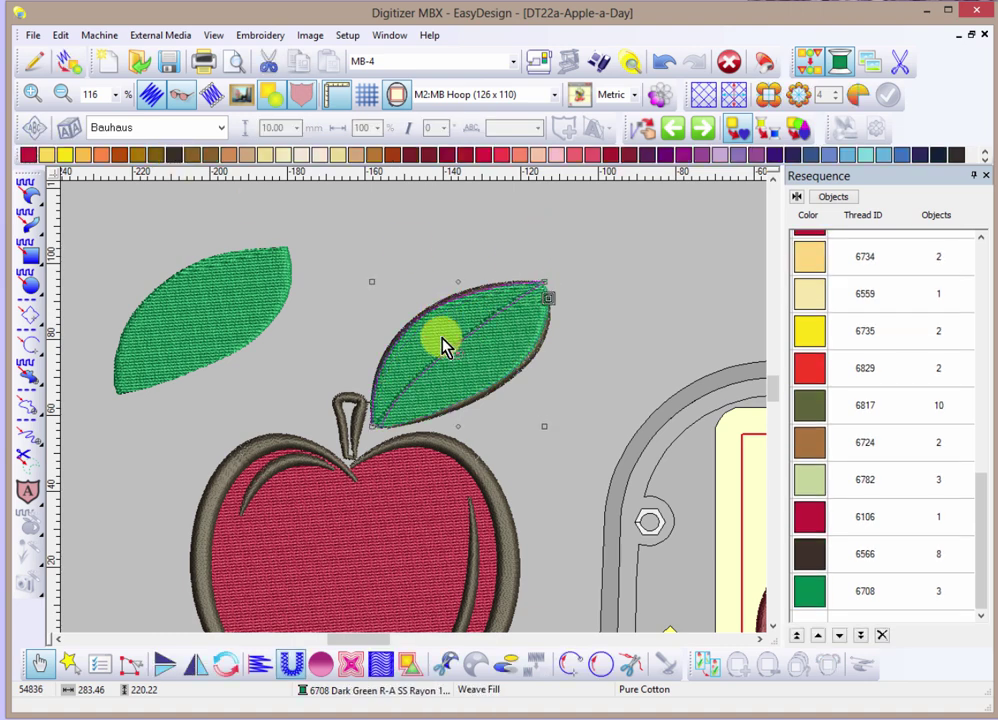
click(128, 668)
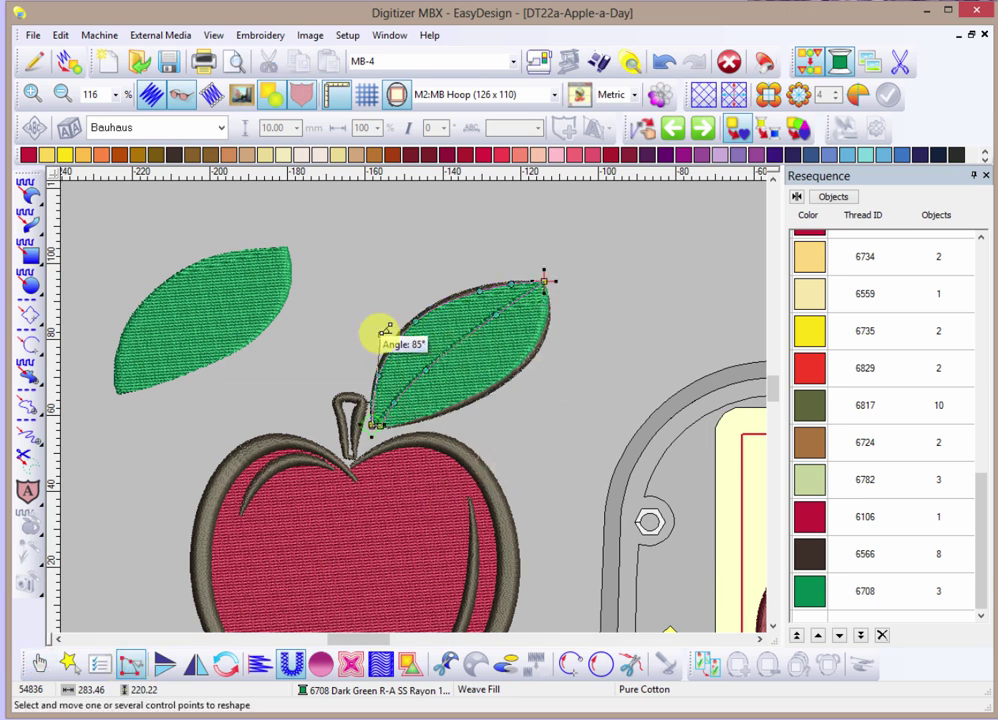
Set the right leaf's fill stitch angle to about 179°.
drag(545, 378, 359, 338)
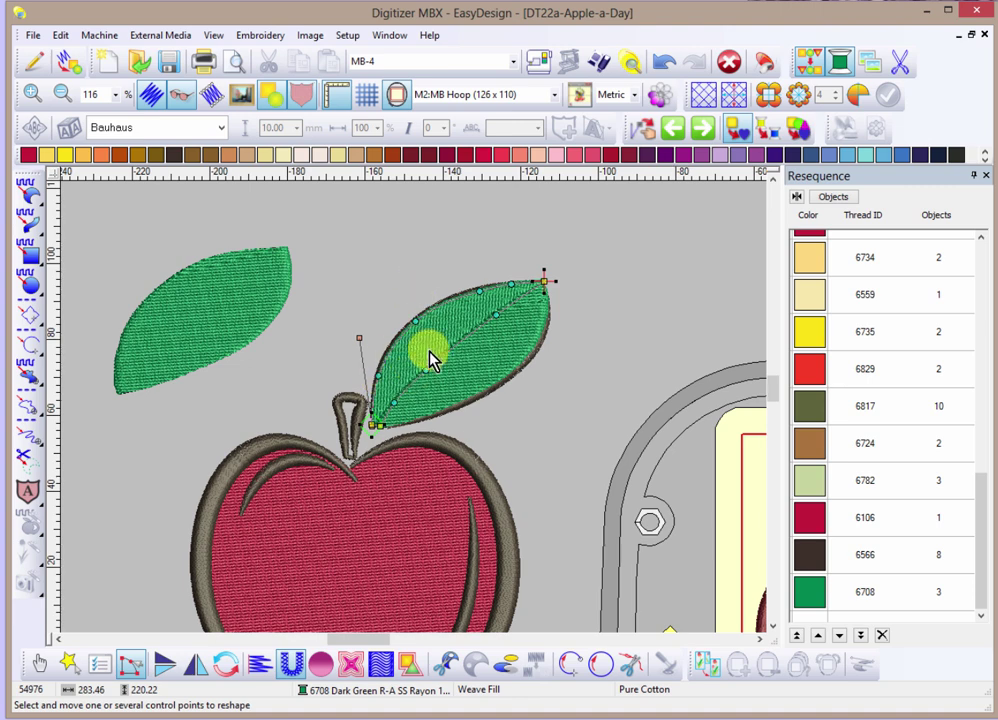
key(ctrl+z)
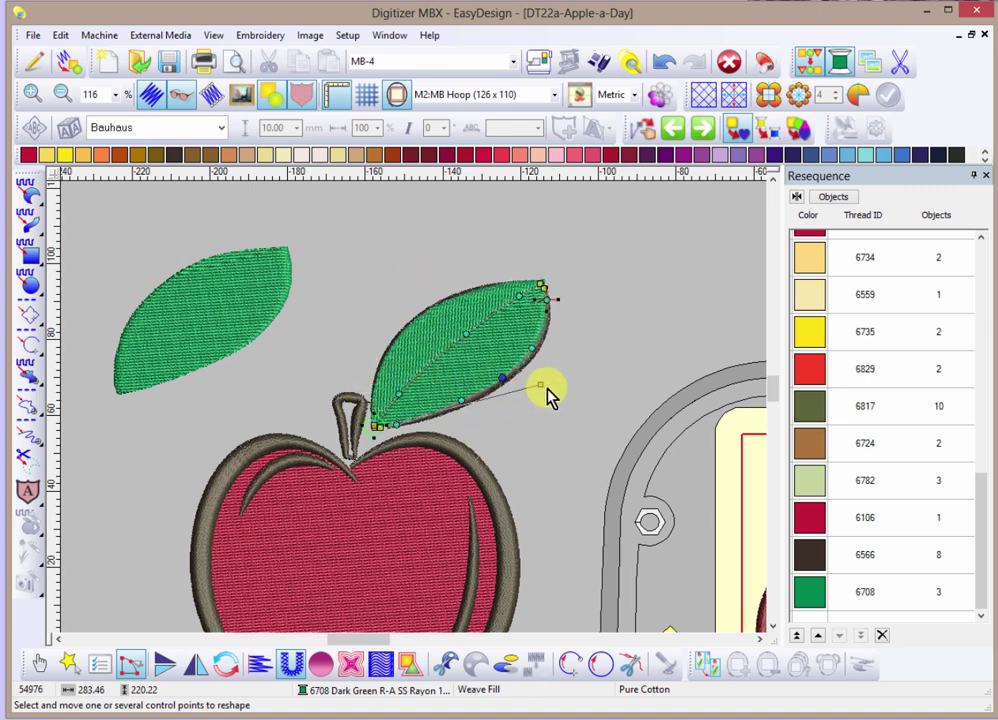
drag(540, 384, 495, 429)
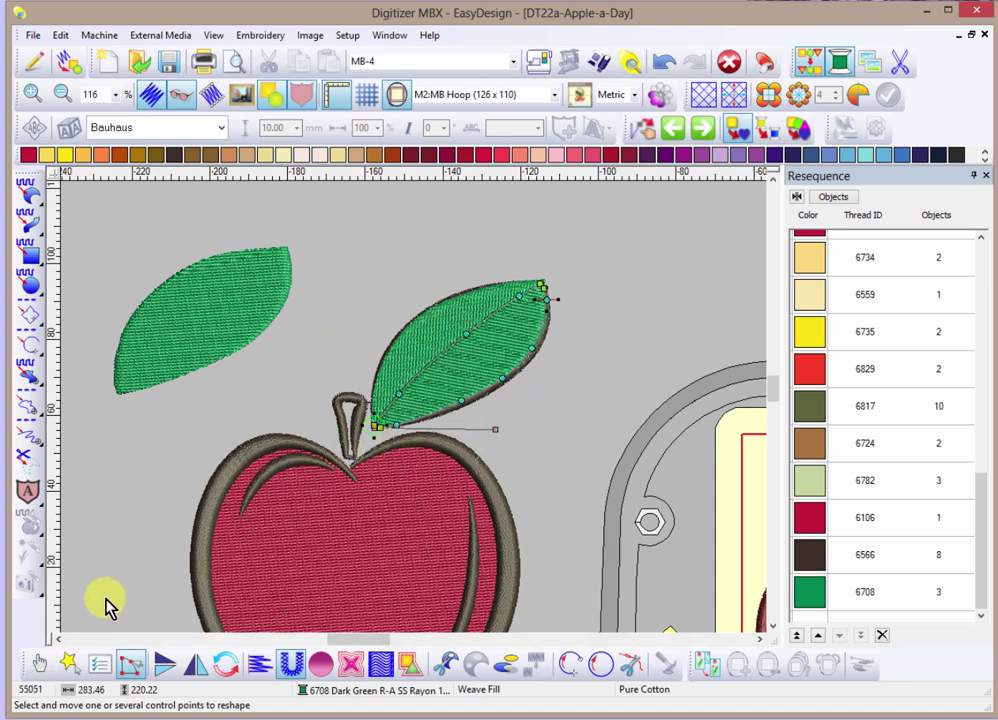
Move the leaf's green fill up in Resequence, before the dark brown.
click(40, 664)
key(Escape)
scroll(475, 350, up, 2)
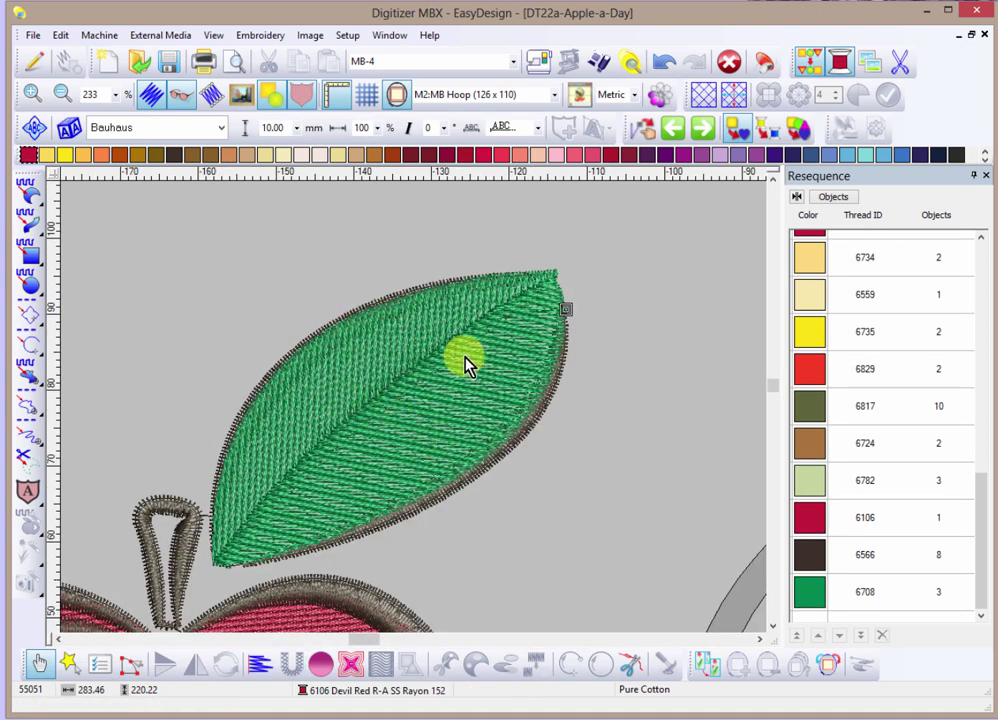
click(811, 590)
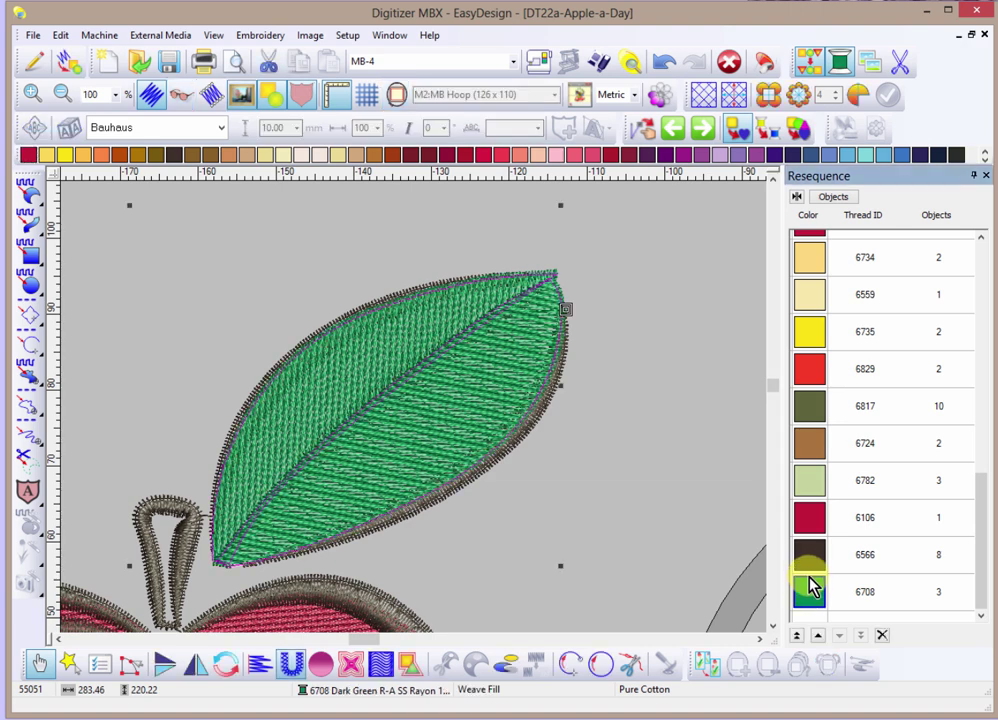
click(818, 638)
Delete the spare leaf on the left of the apple.
click(679, 345)
scroll(605, 345, down, 2)
scroll(607, 345, down, 2)
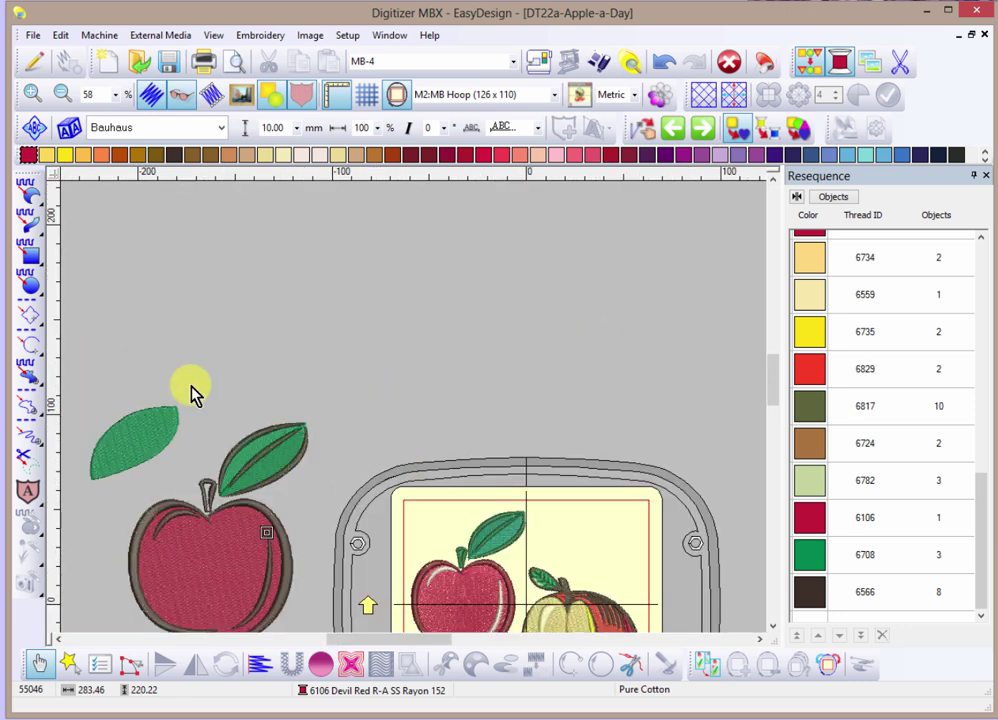
click(145, 447)
key(Delete)
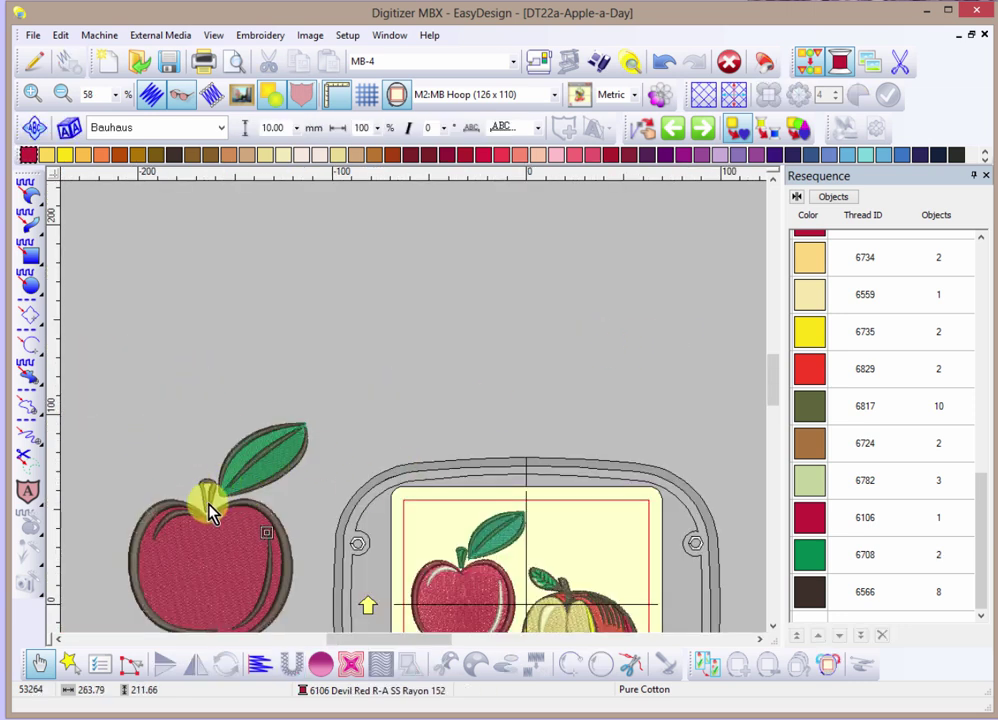
Digitize a freehand filled shape inside the apple stem.
scroll(210, 510, up, 1)
scroll(440, 408, up, 1)
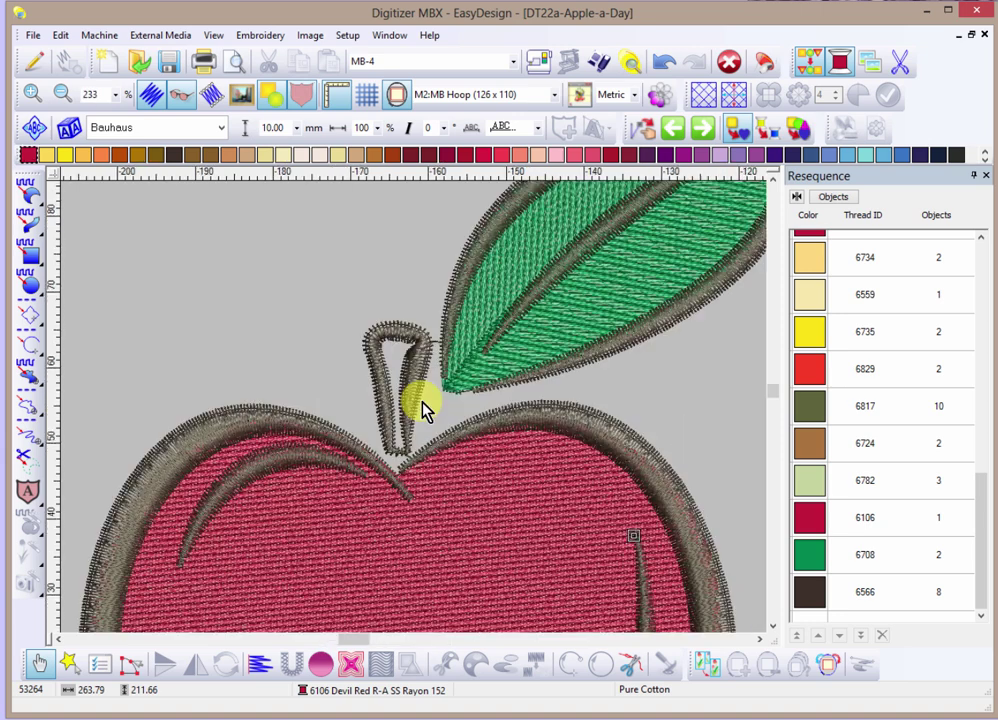
click(32, 196)
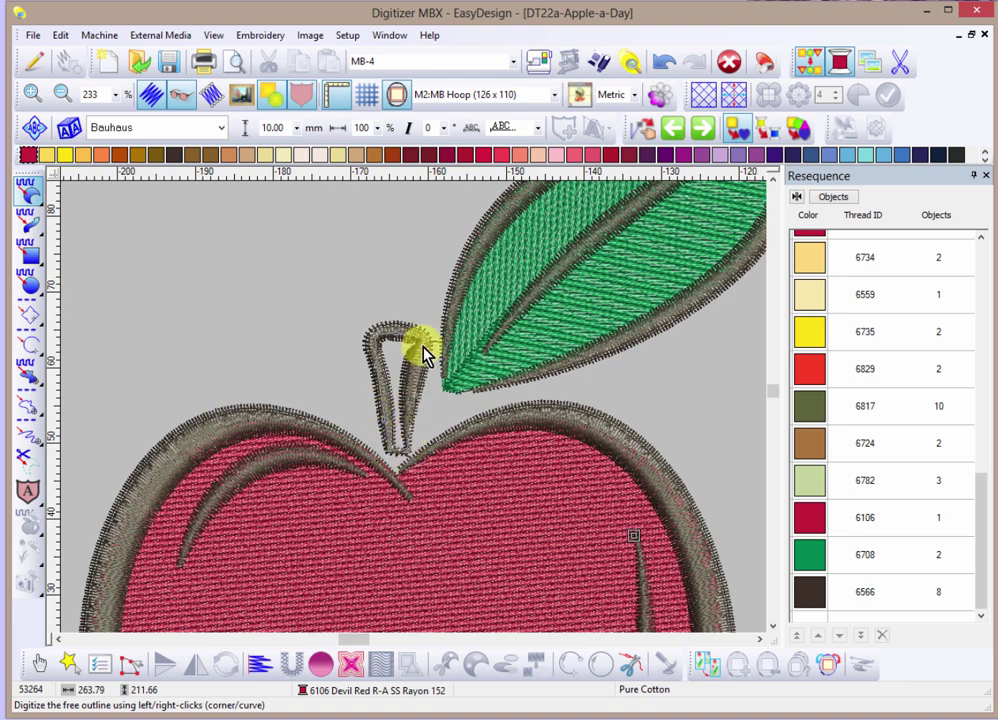
key(Return)
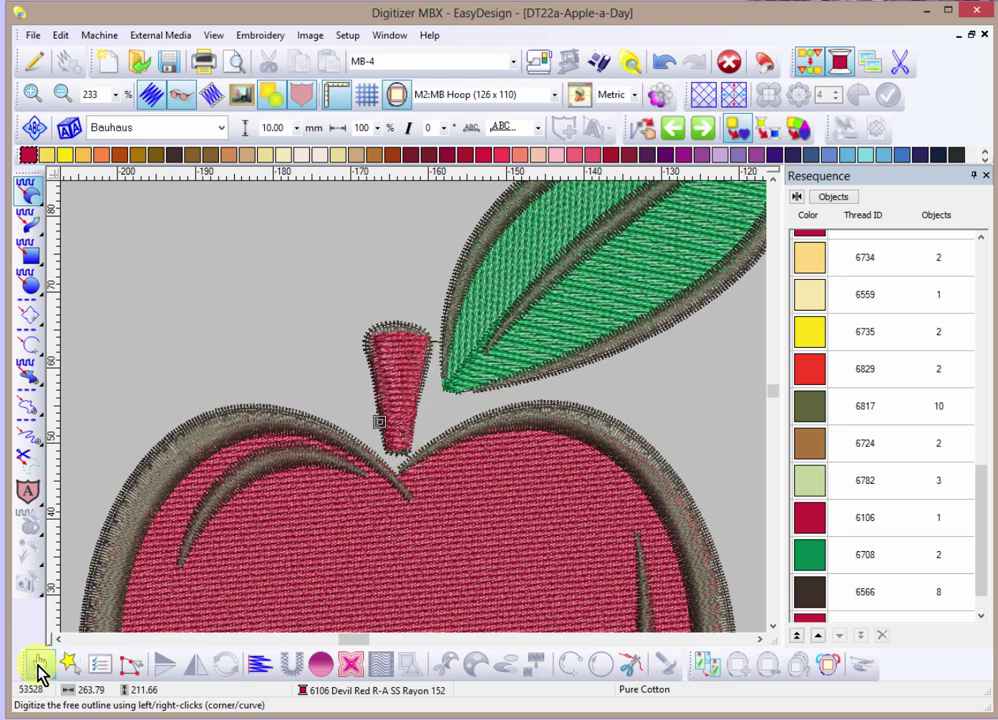
Recolour the stem fill 6708 and group it with the other 6708 objects.
click(38, 663)
click(985, 160)
click(173, 157)
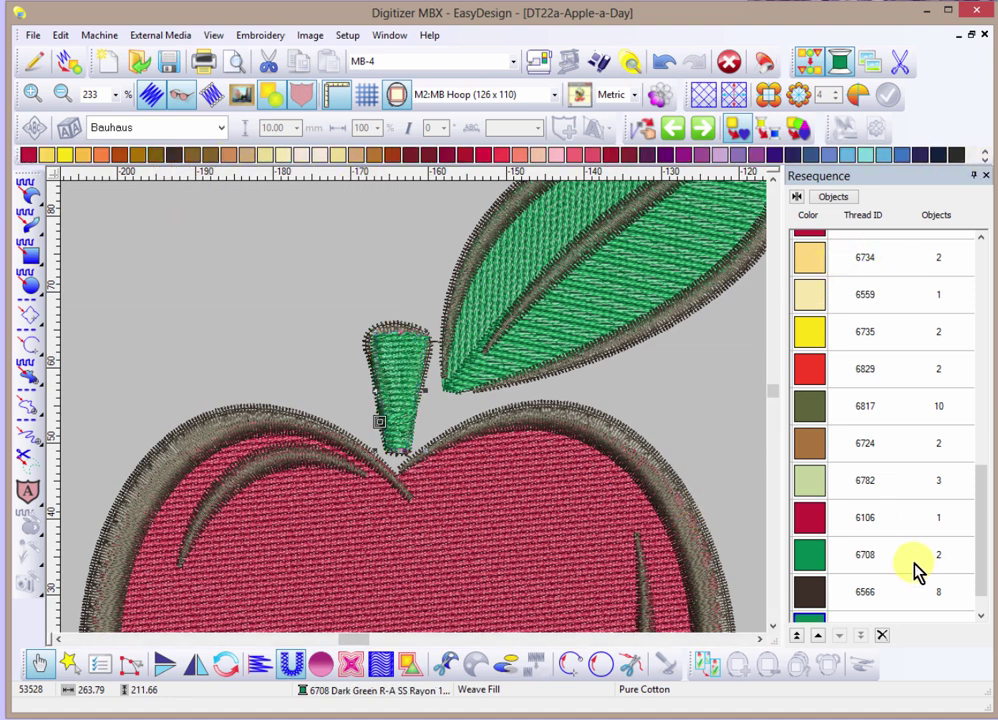
scroll(985, 540, down, 1)
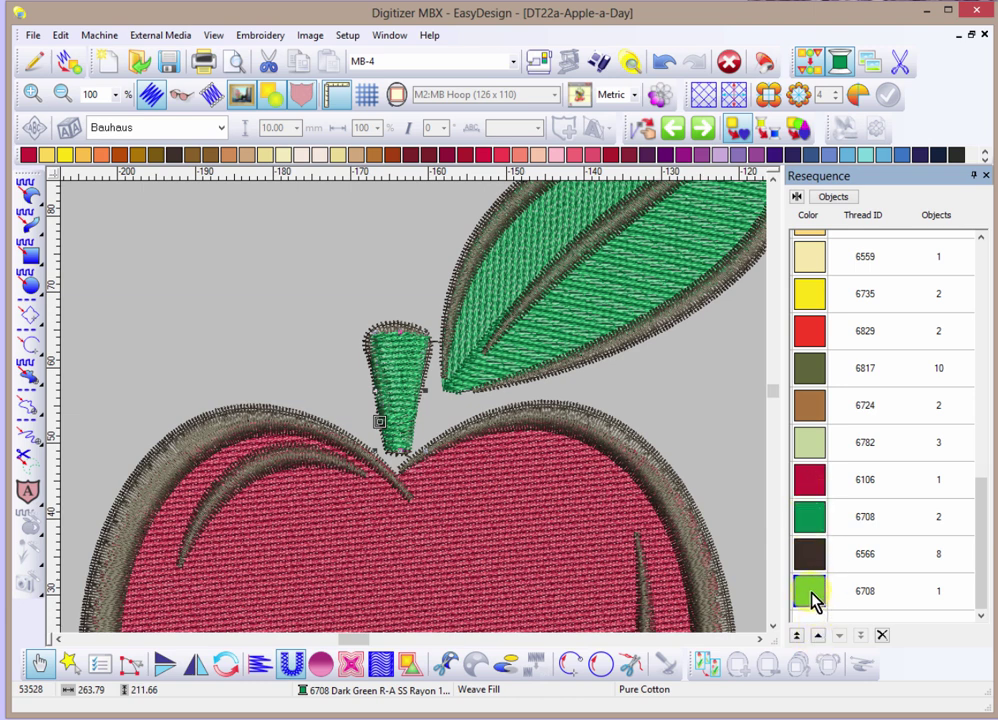
drag(811, 525, 813, 527)
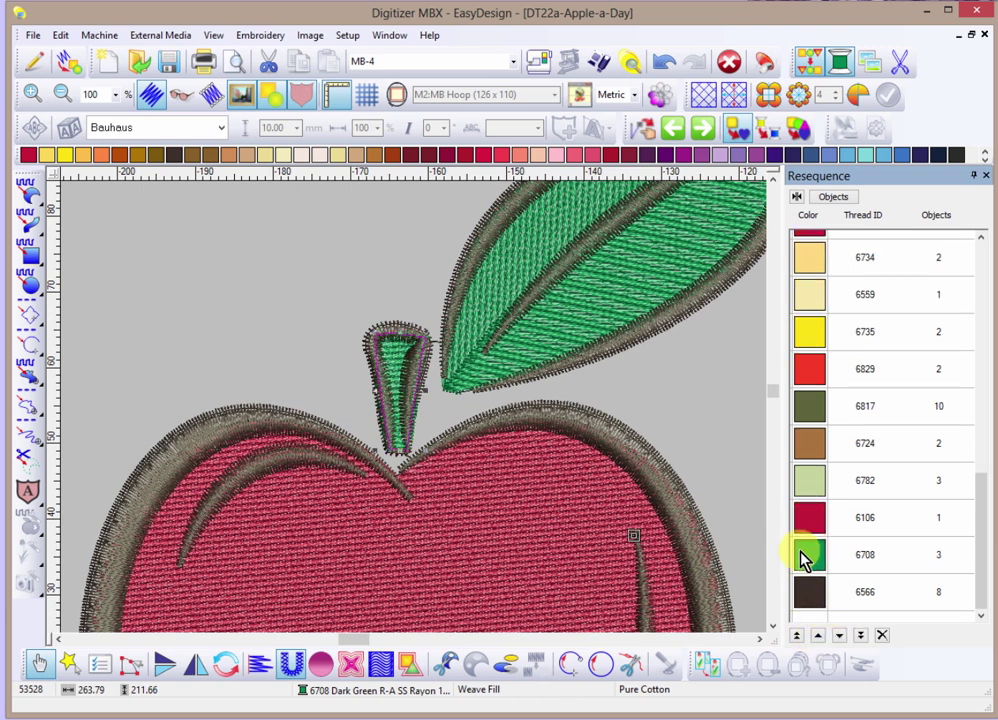
click(250, 292)
scroll(254, 248, down, 2)
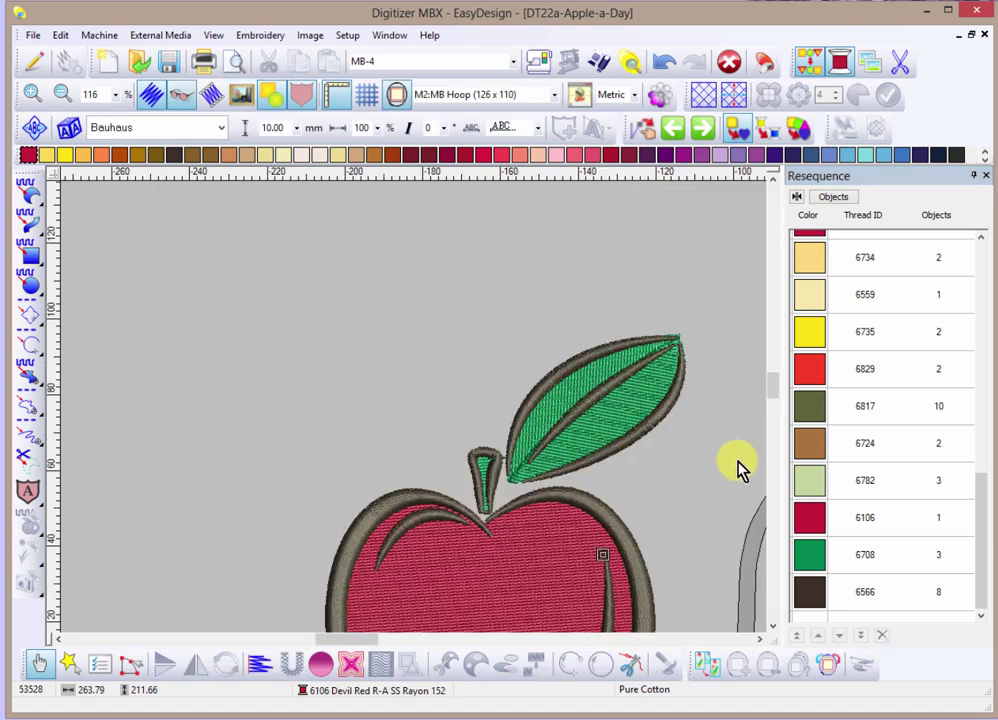
scroll(773, 394, down, 3)
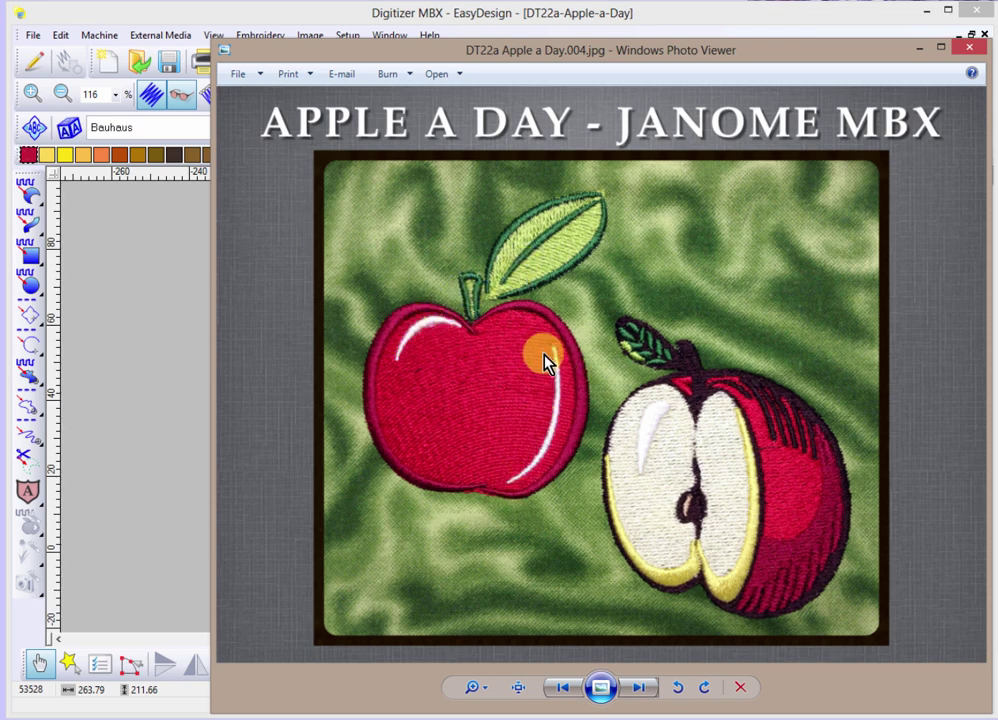
Select the leaf's brown outline and vein in the apple design.
click(112, 438)
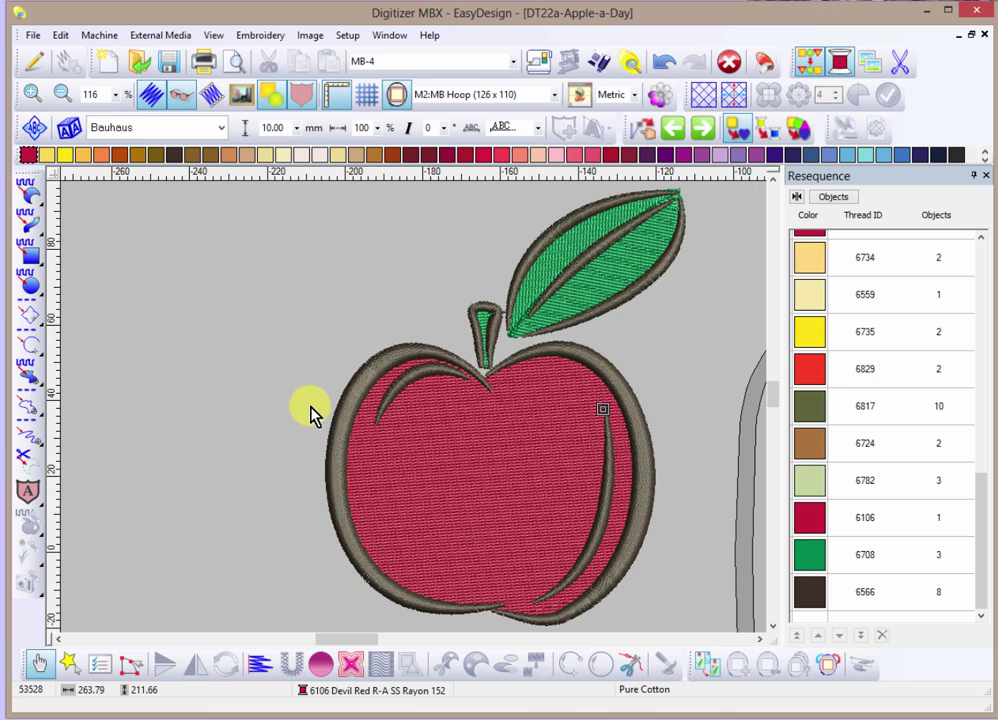
click(355, 382)
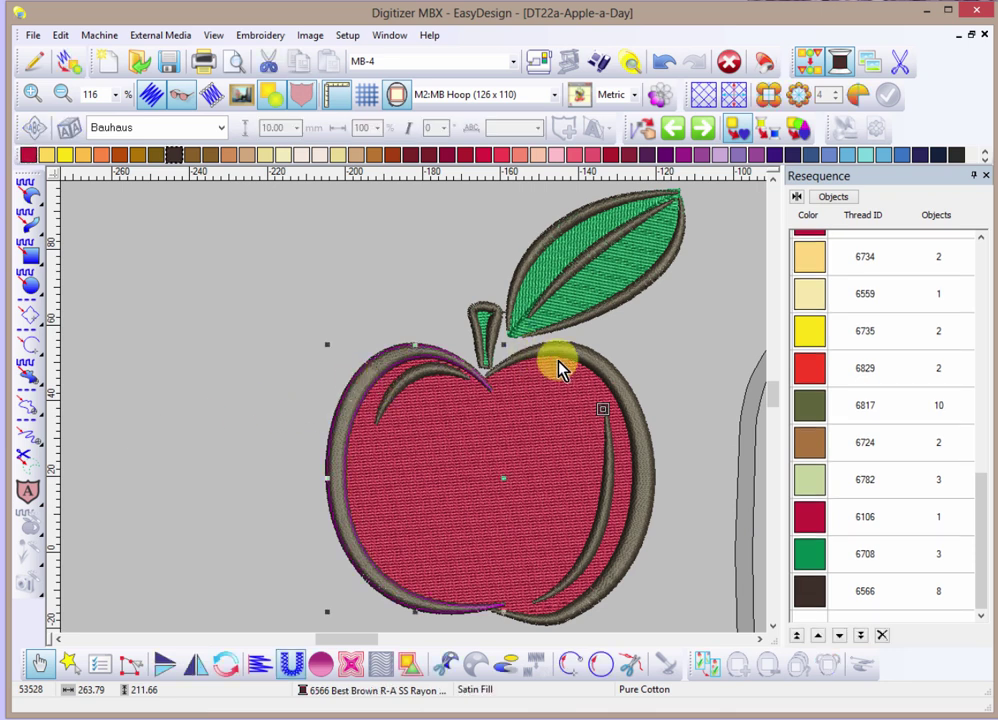
click(597, 368)
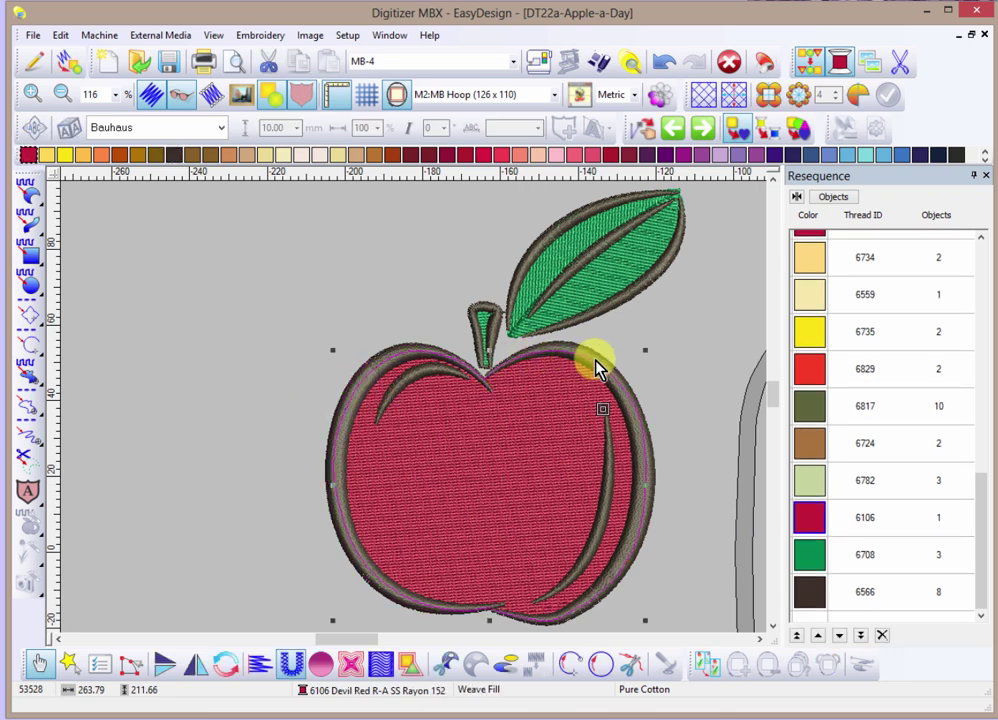
click(684, 386)
click(655, 286)
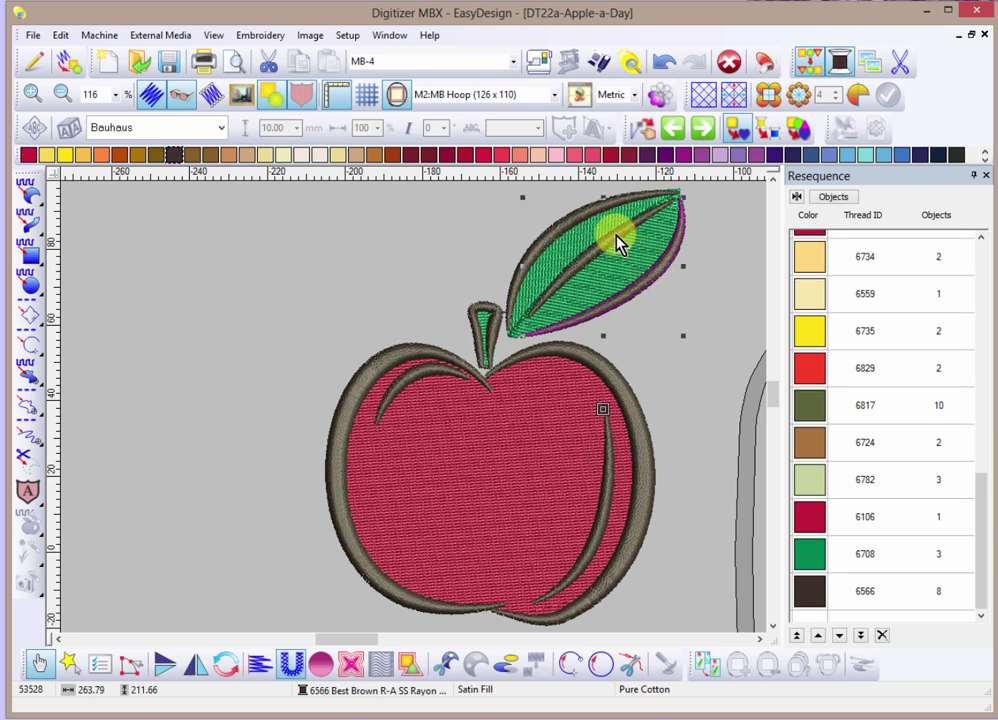
ctrl+click(585, 220)
click(500, 260)
click(530, 263)
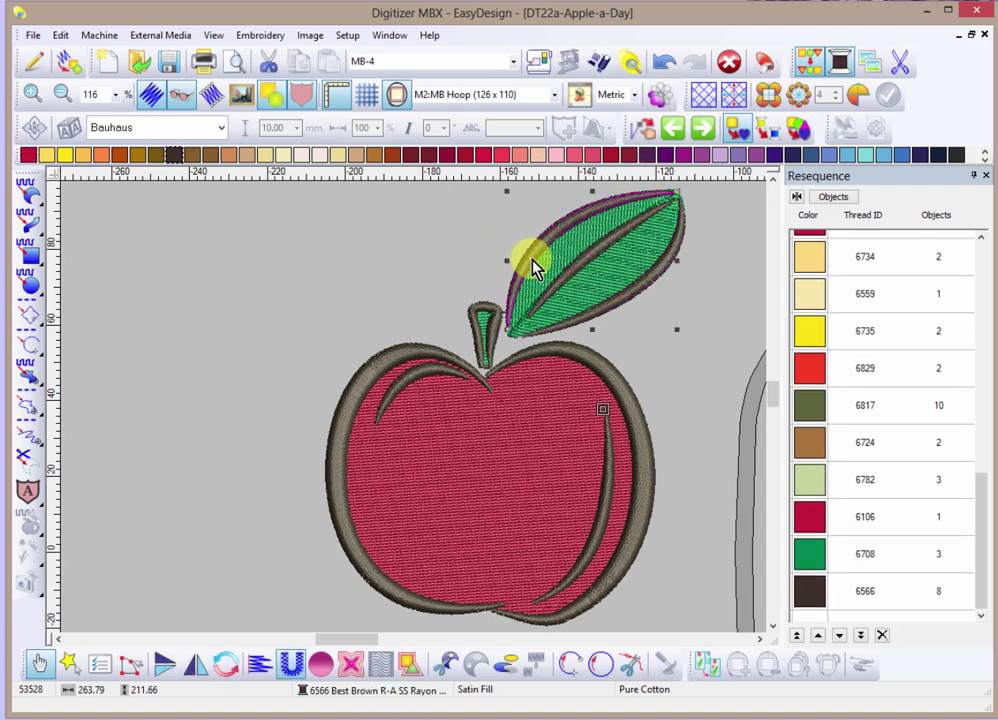
click(622, 300)
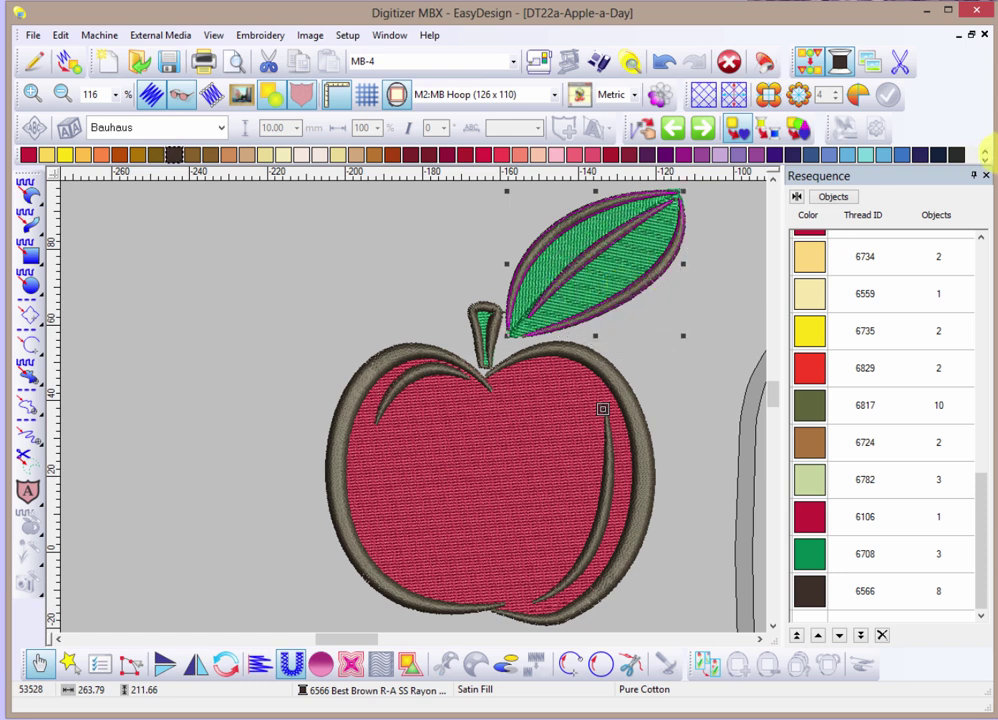
Recolour the leaf outline and vein to Holly green 6823.
click(985, 162)
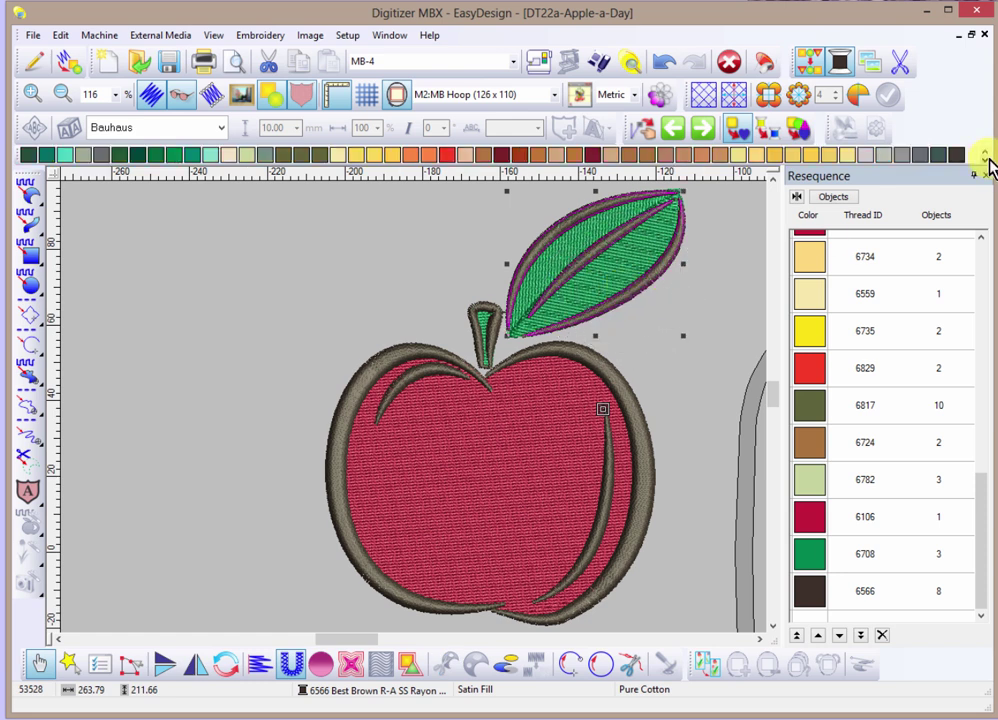
click(156, 157)
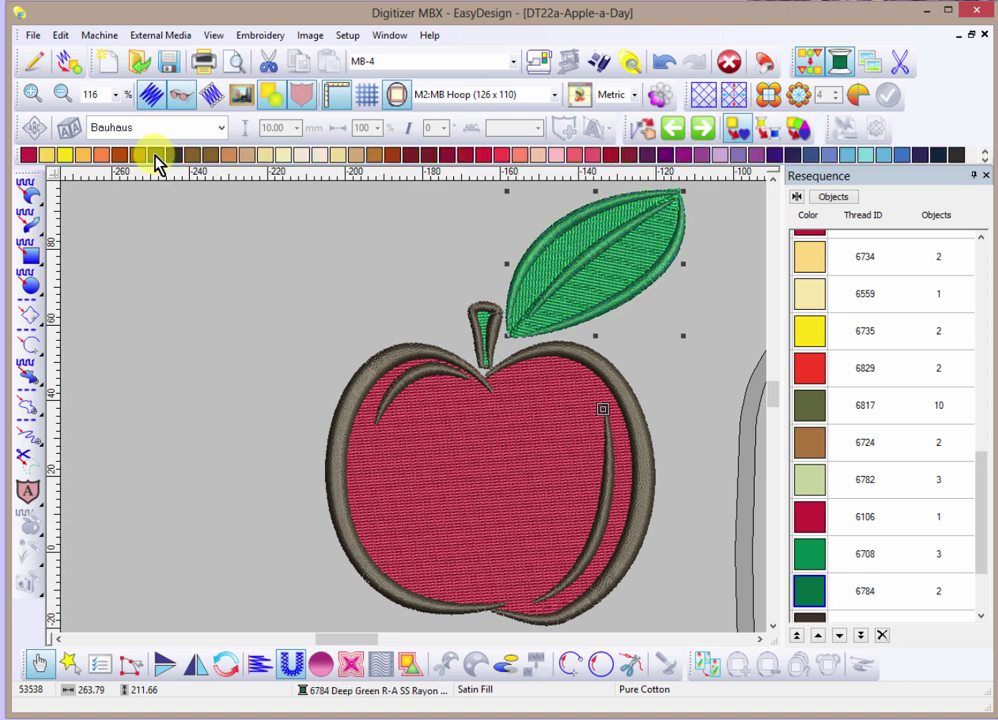
click(985, 160)
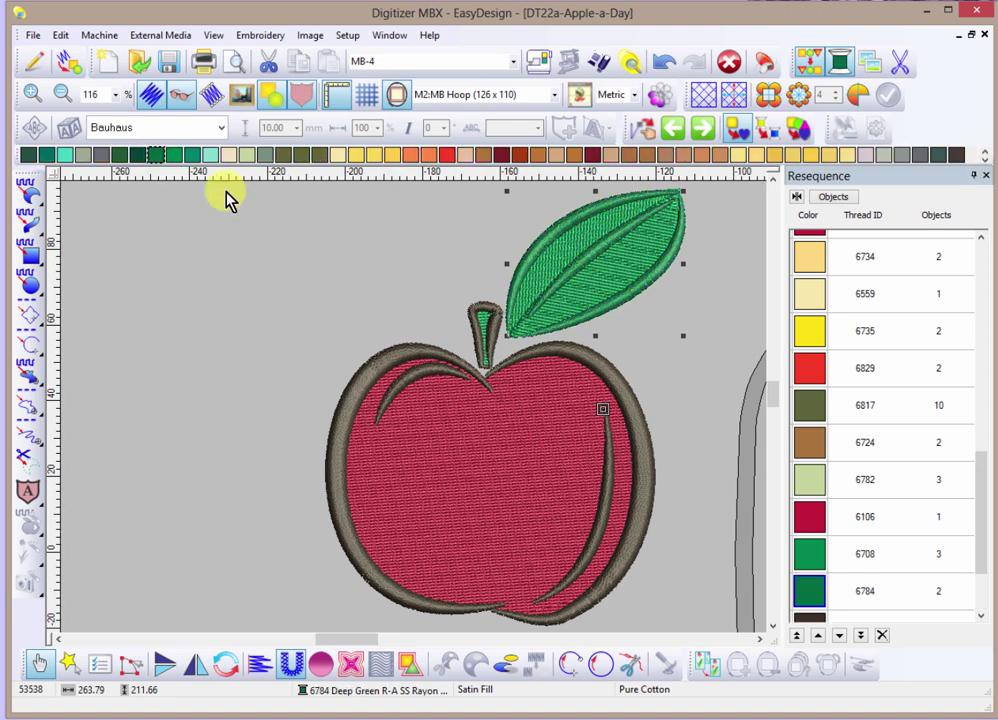
click(117, 157)
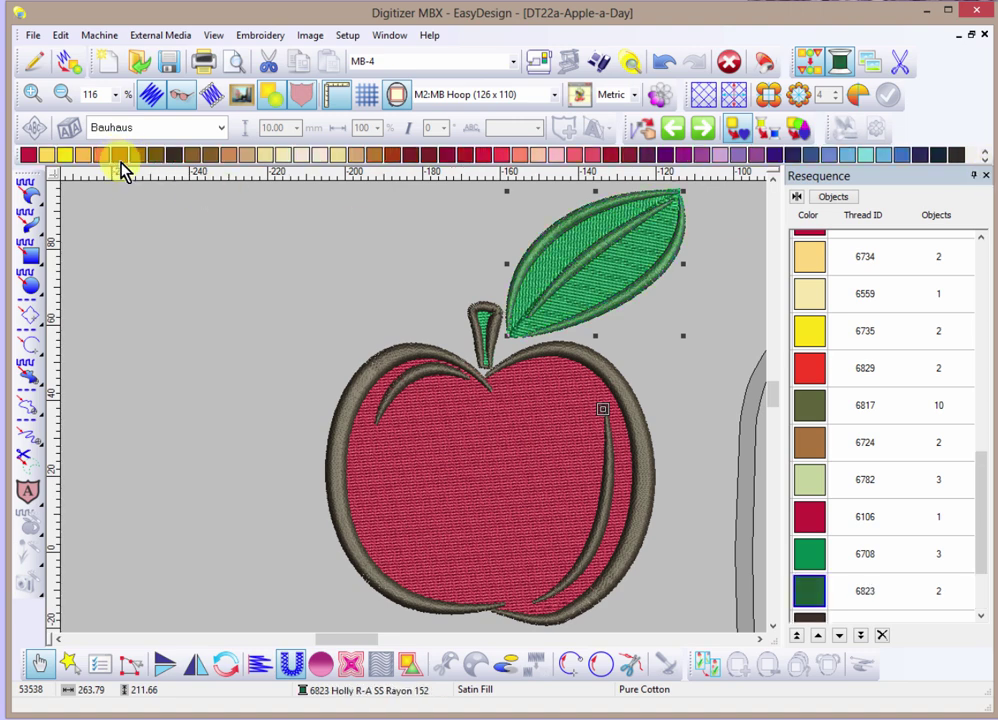
Recolour the apple stem darker green 6434.
click(469, 325)
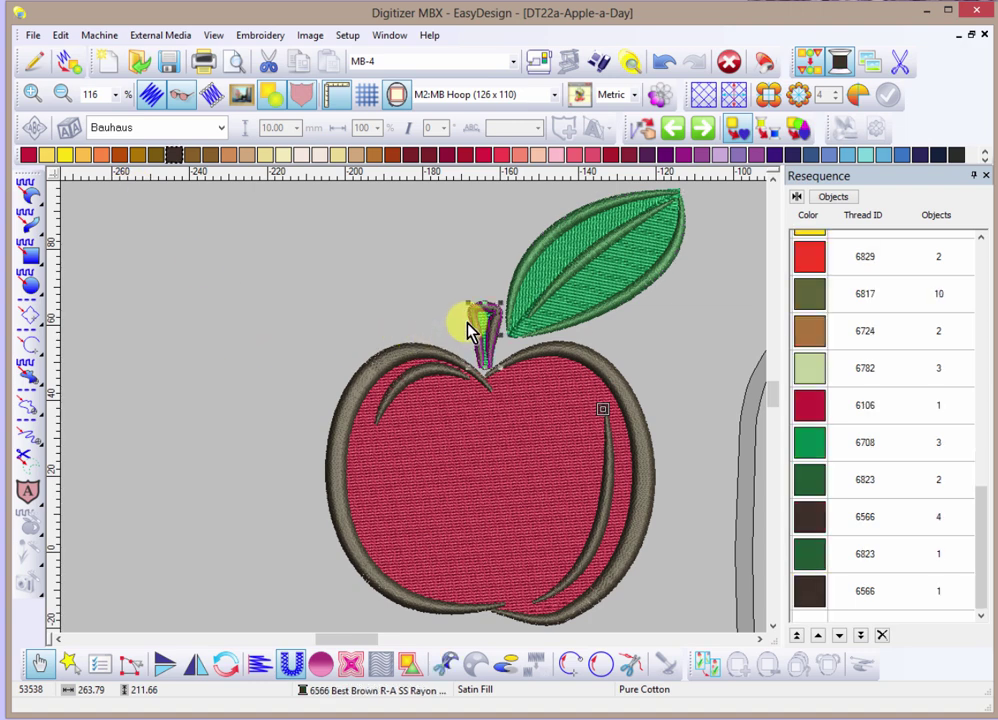
click(984, 161)
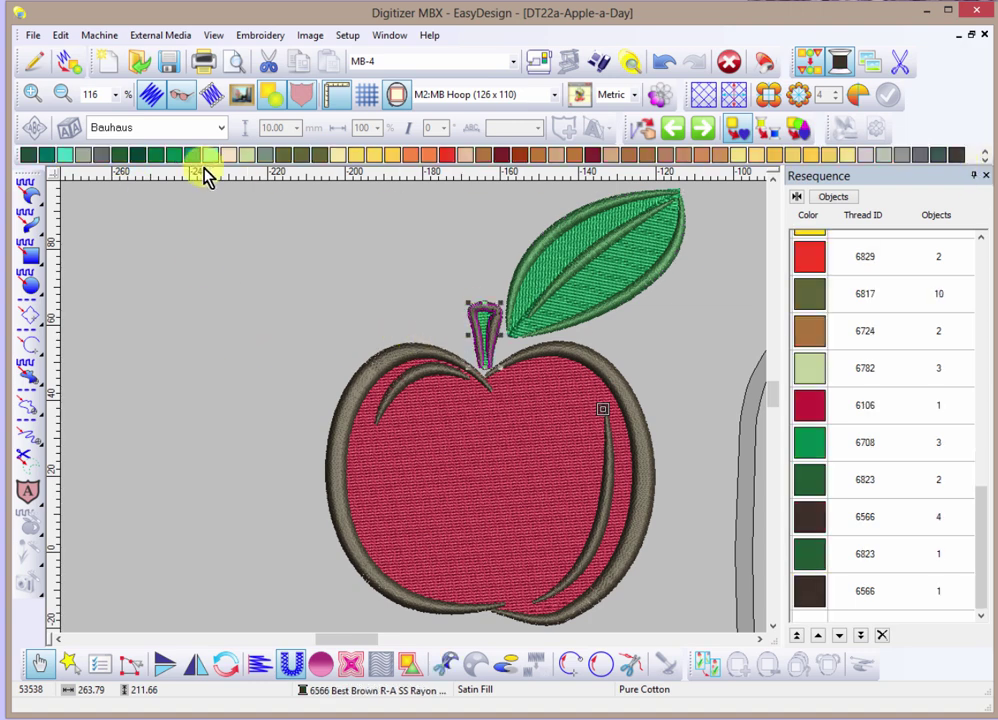
click(155, 156)
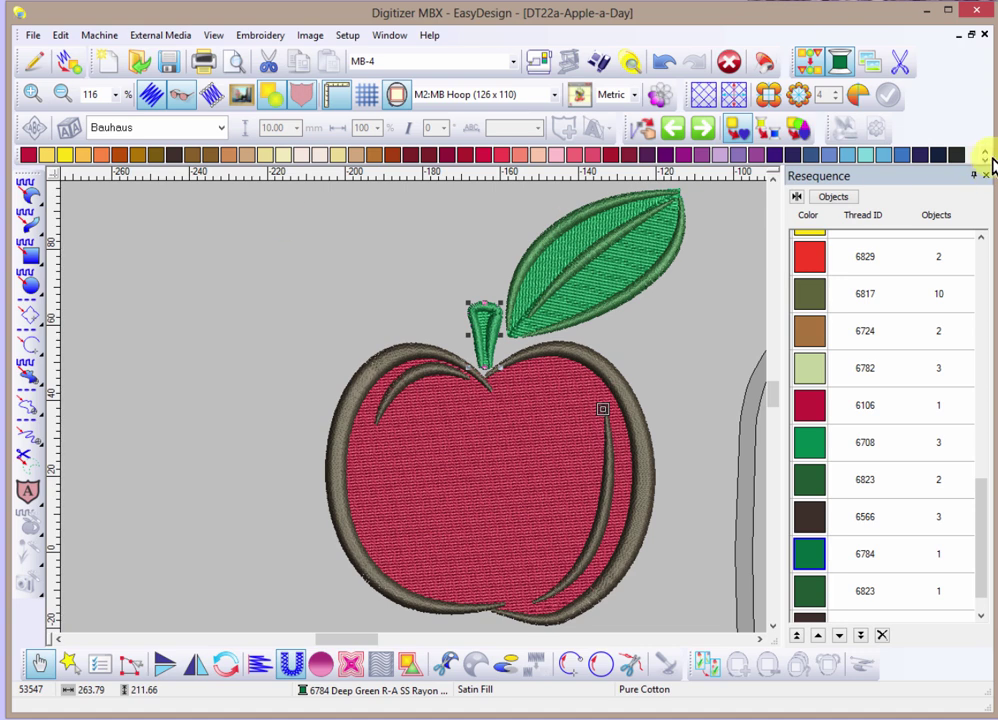
click(135, 155)
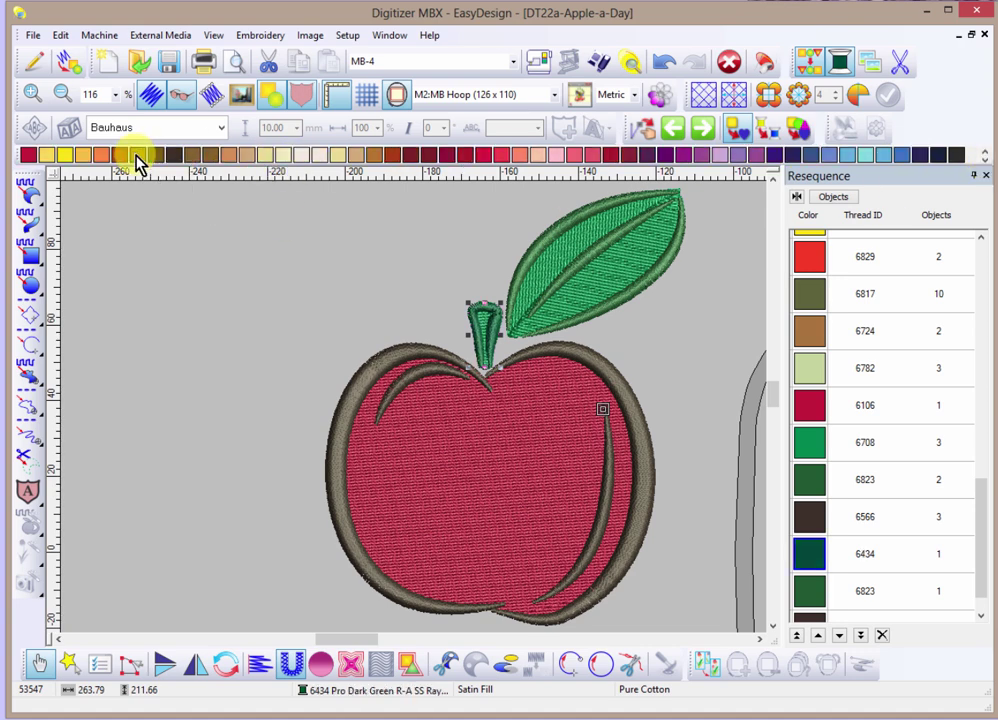
click(171, 312)
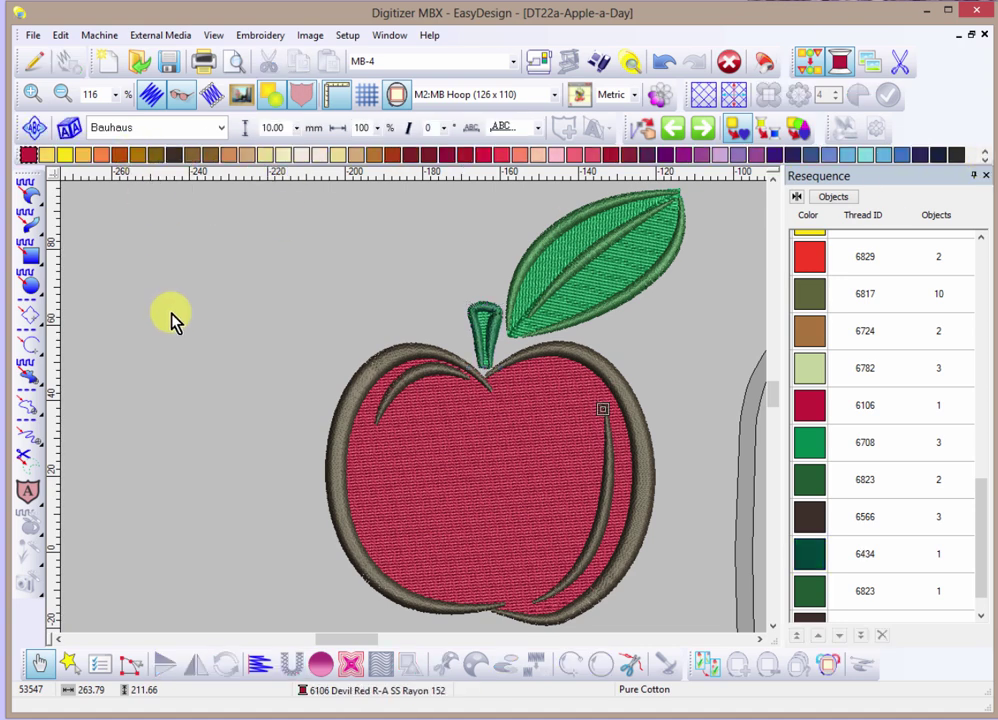
Recolour the outer apple outline maroon.
click(375, 366)
click(578, 355)
click(440, 157)
Recolour both shine strokes off-white 6797.
click(427, 383)
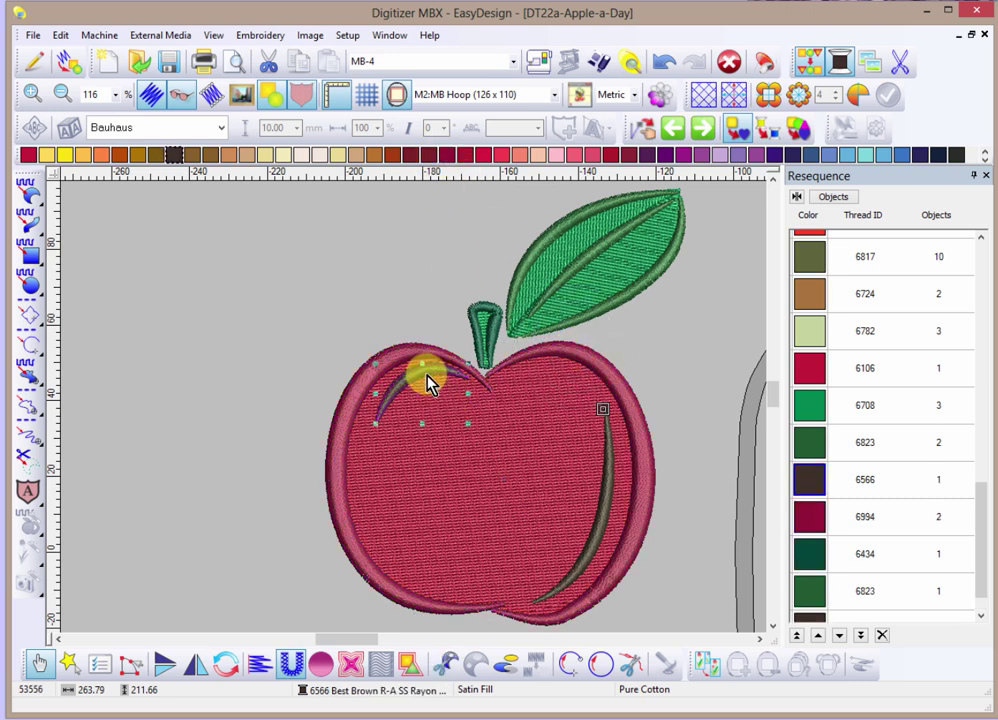
ctrl+click(612, 482)
click(313, 157)
click(245, 285)
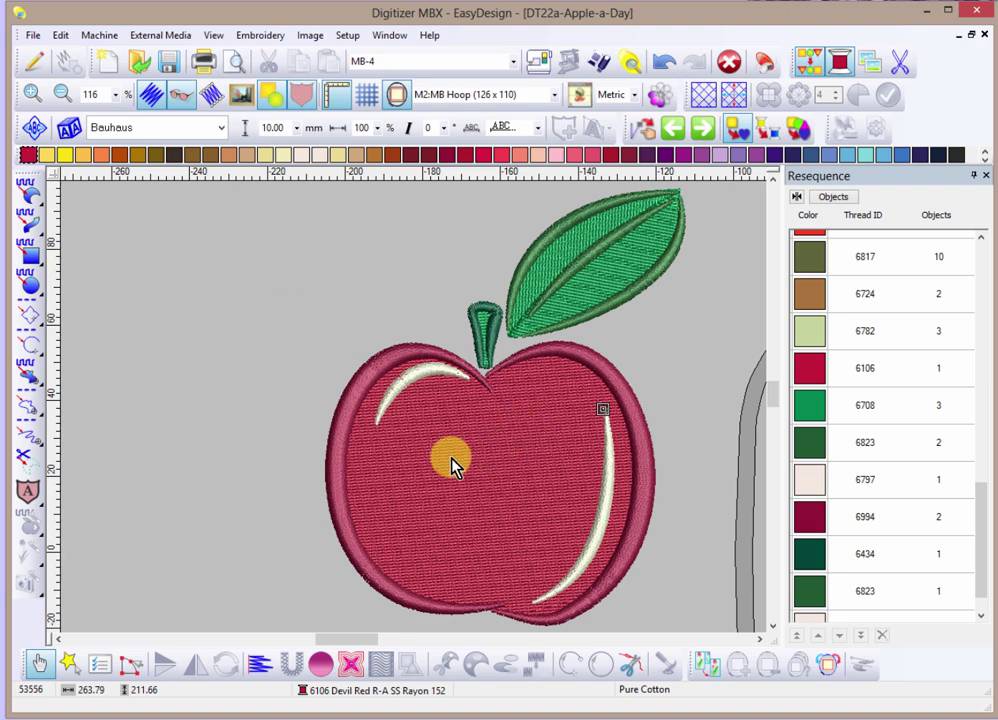
click(500, 461)
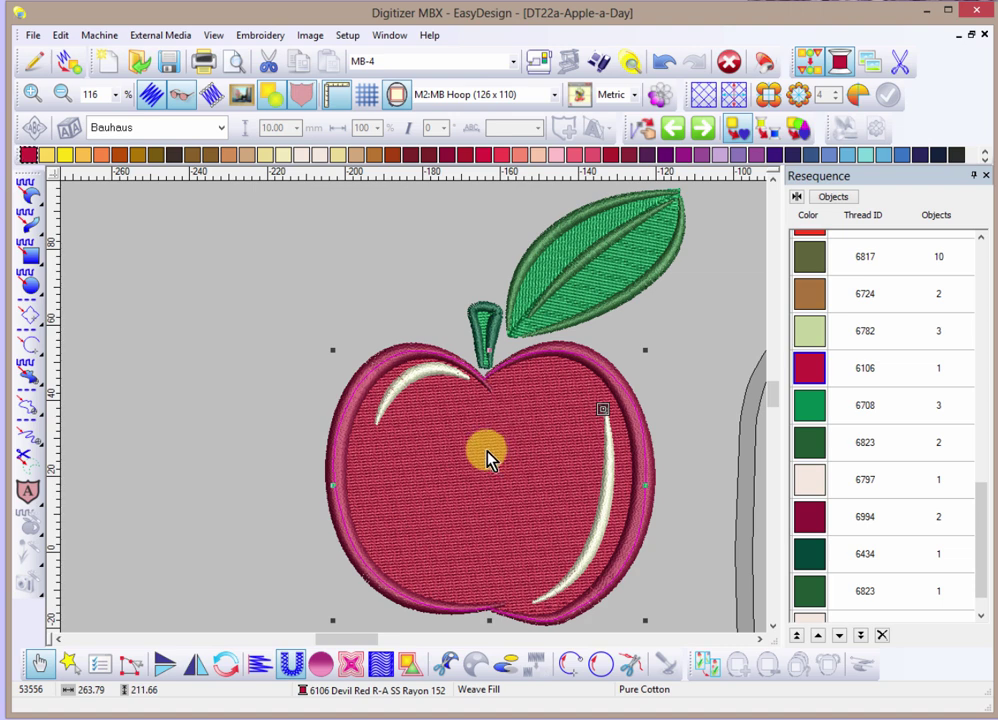
Apply the Florentine Effect to the red apple fill.
click(380, 665)
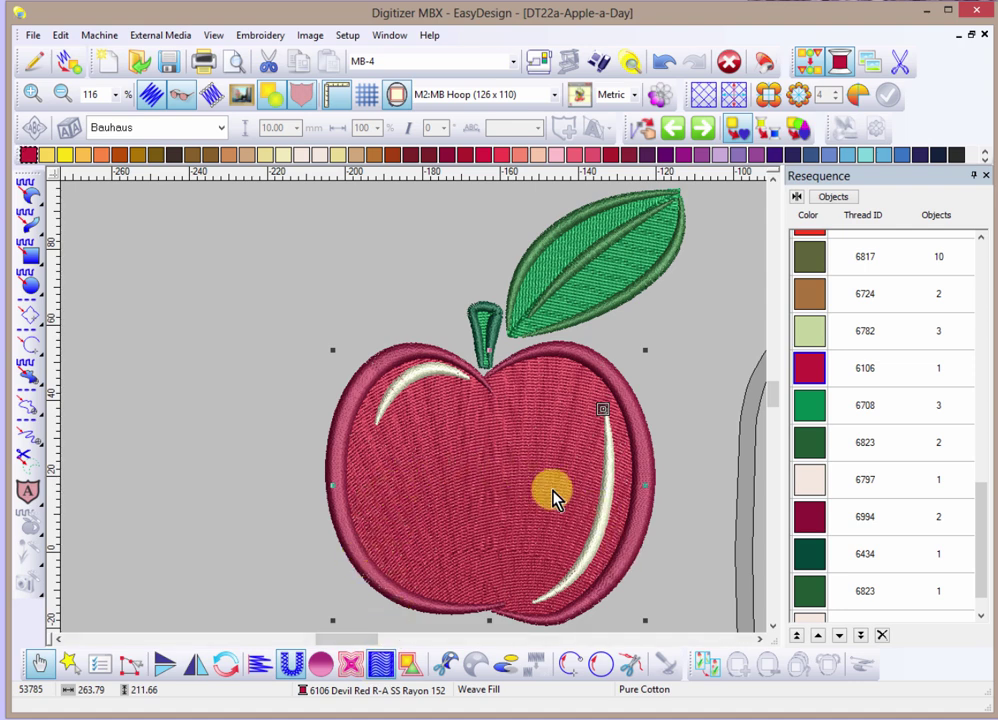
scroll(508, 481, up, 1)
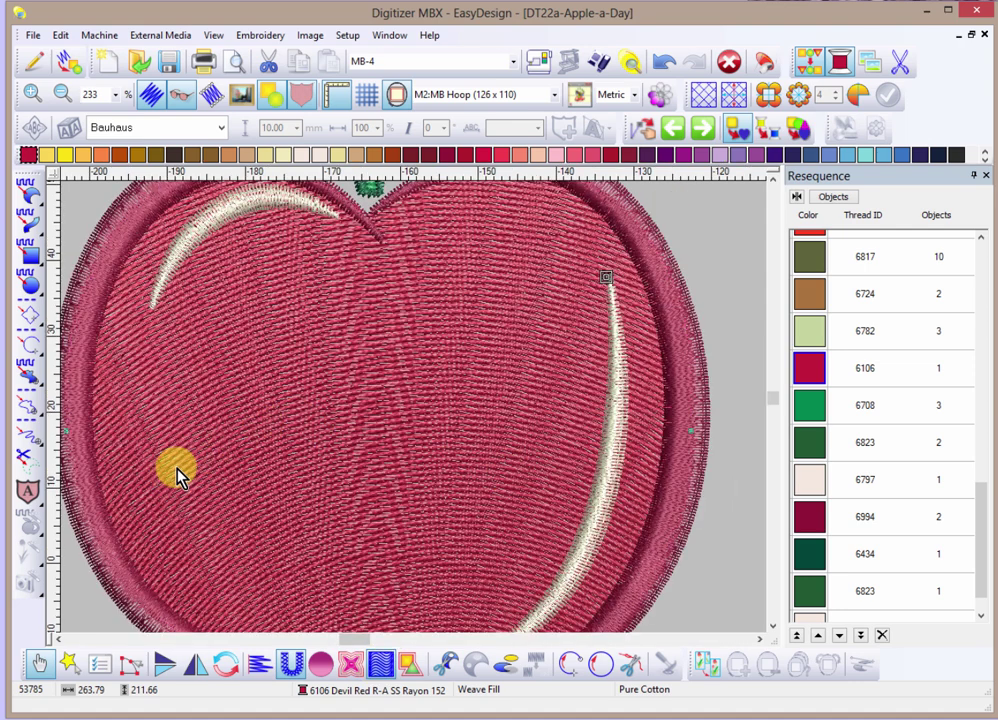
scroll(212, 460, up, 1)
scroll(403, 408, down, 1)
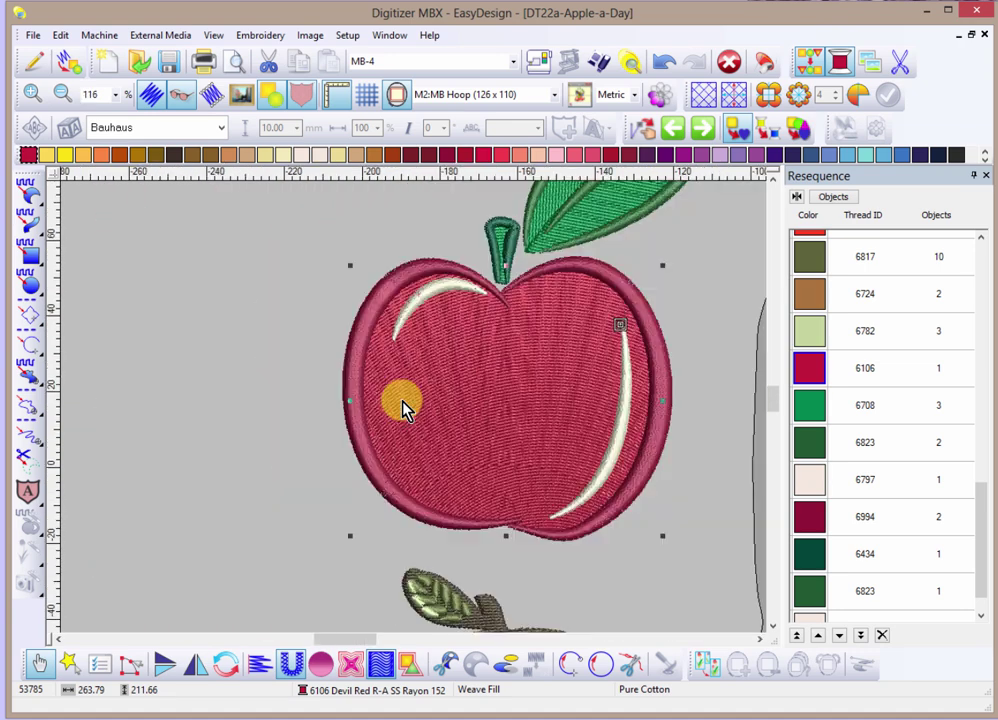
Reshape the Florentine guide line to curve down across the lower apple.
click(130, 664)
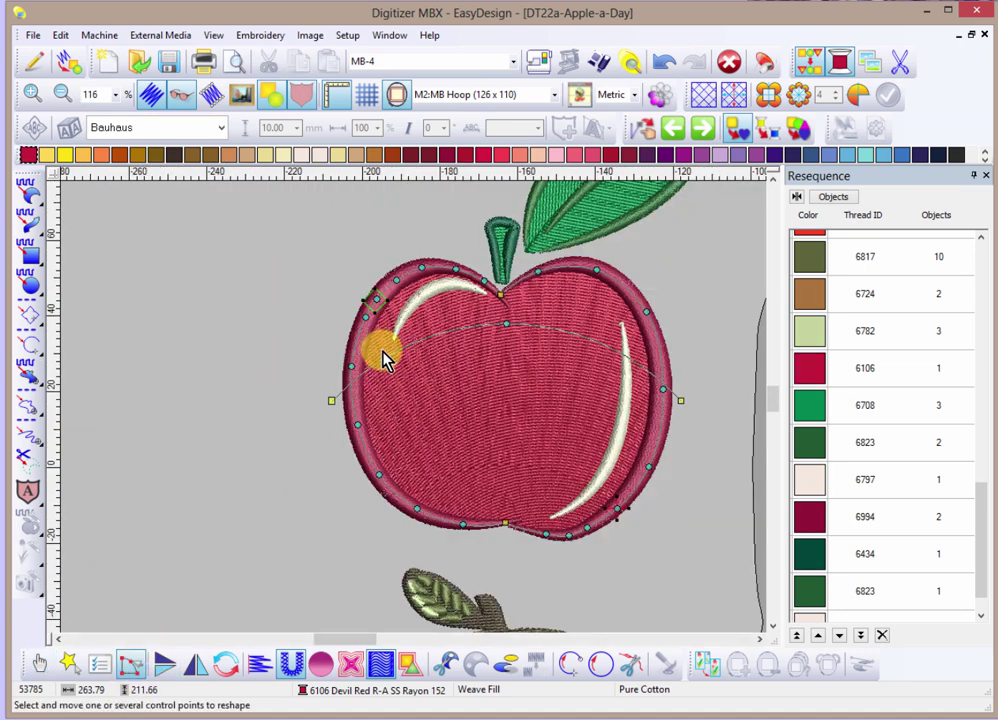
drag(331, 401, 342, 522)
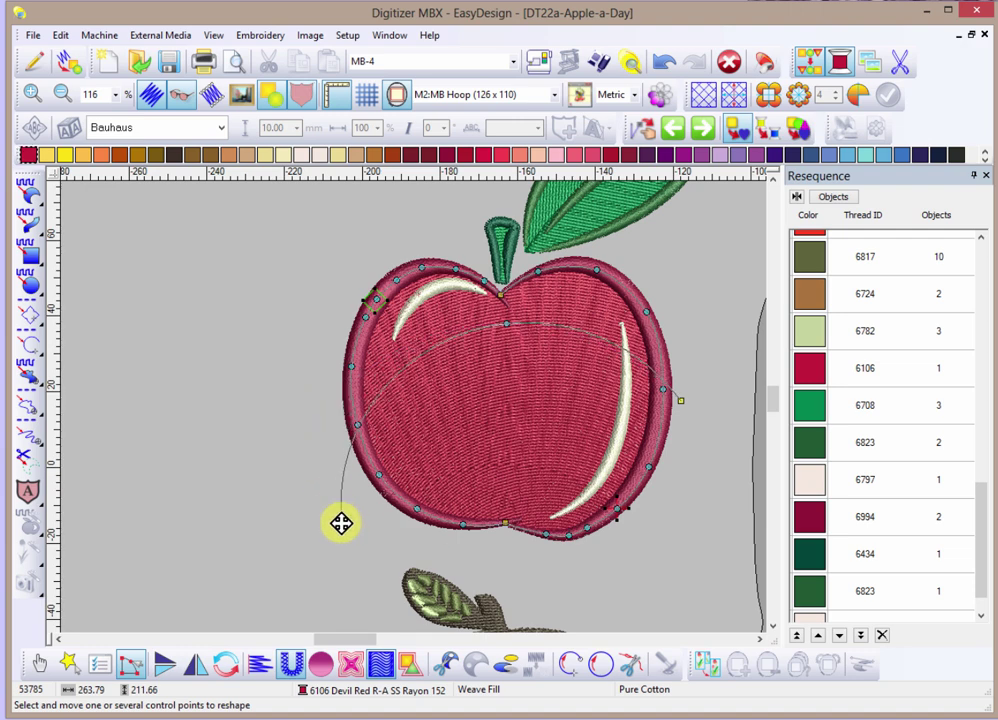
drag(680, 400, 693, 369)
drag(504, 327, 440, 464)
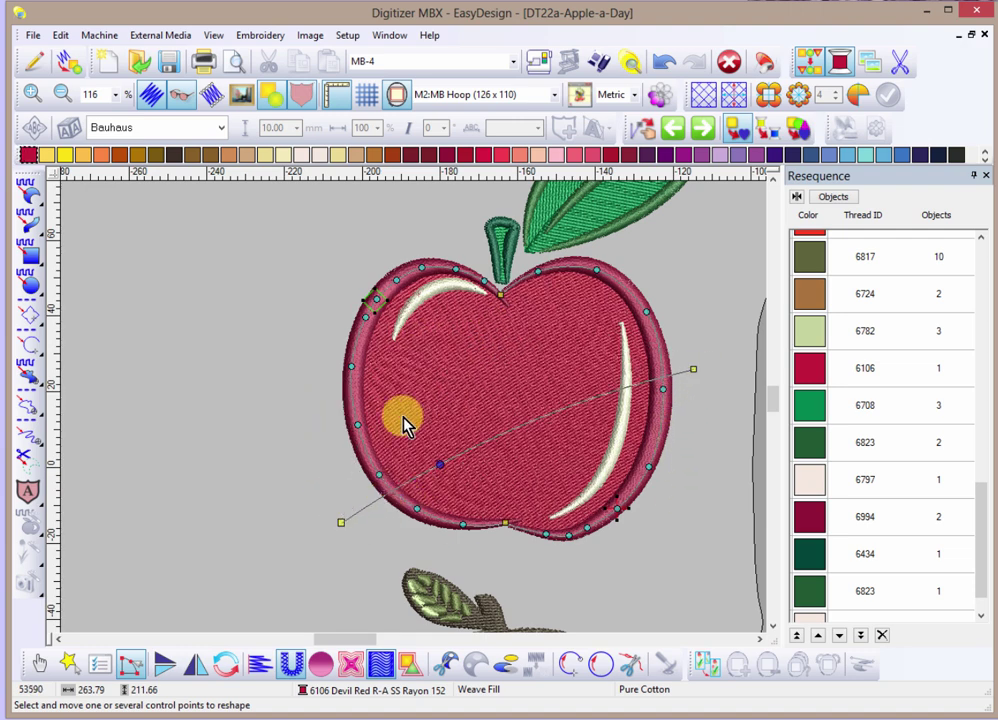
drag(546, 427, 575, 473)
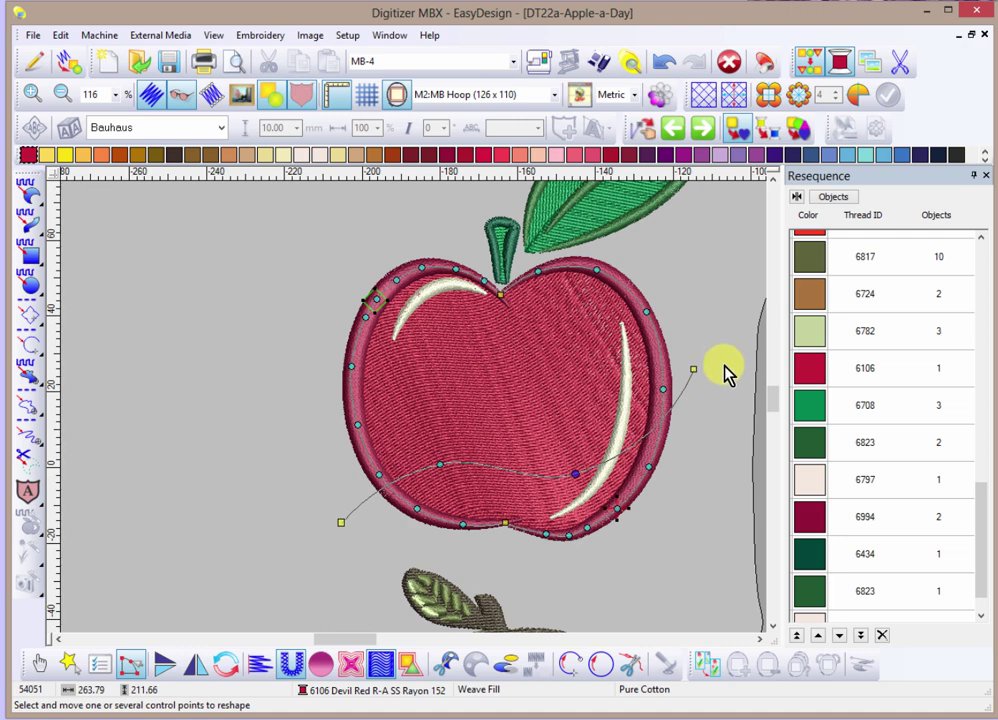
click(442, 466)
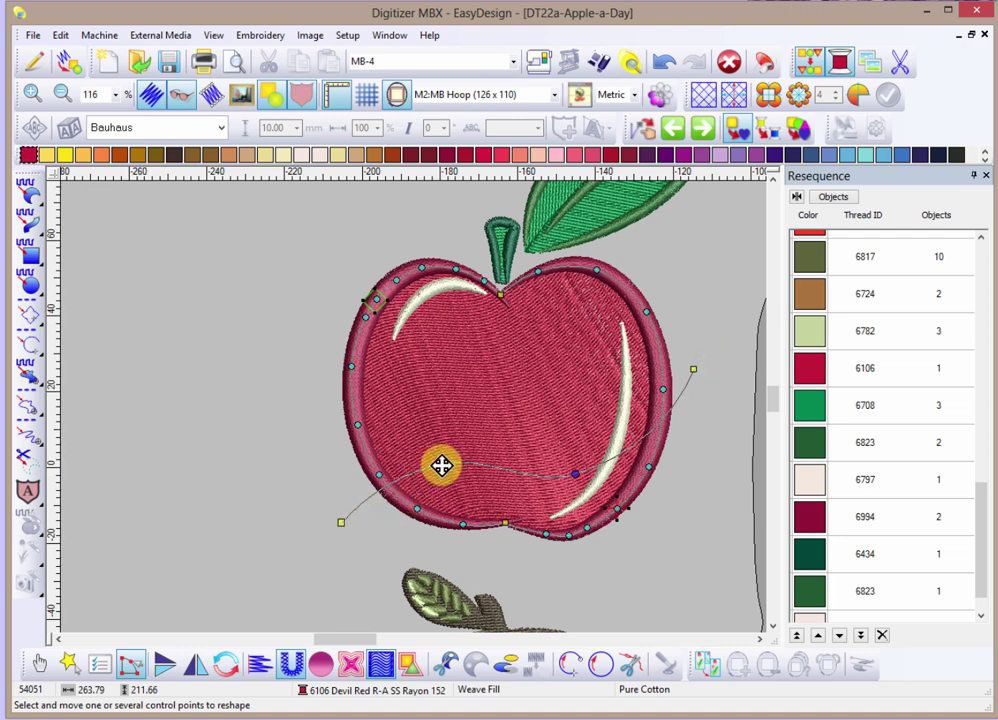
drag(442, 466, 463, 510)
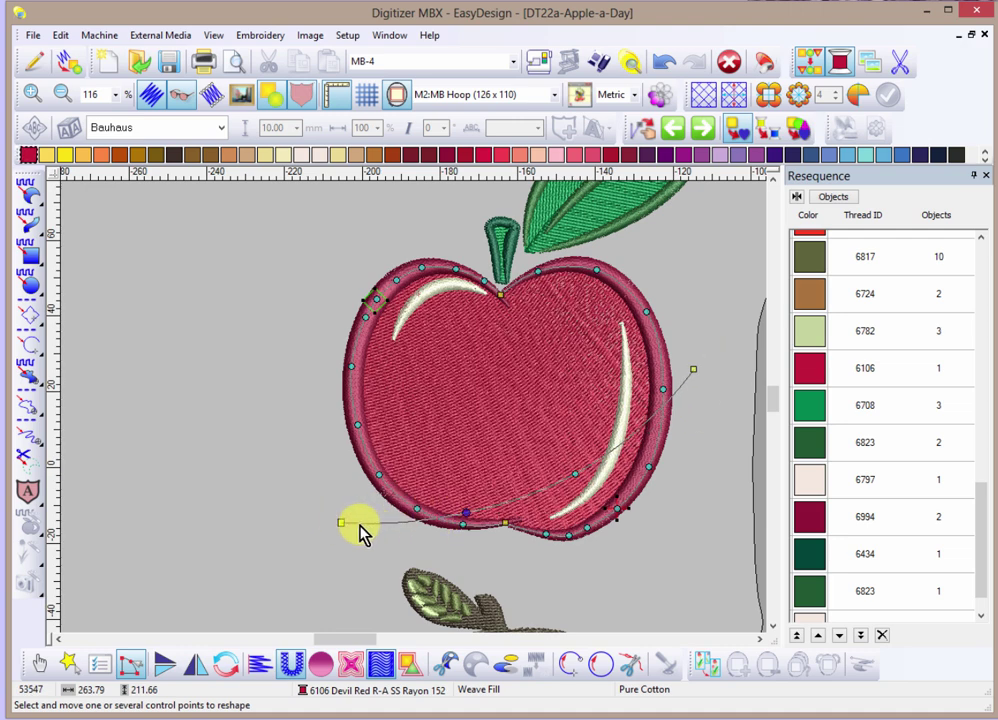
click(528, 334)
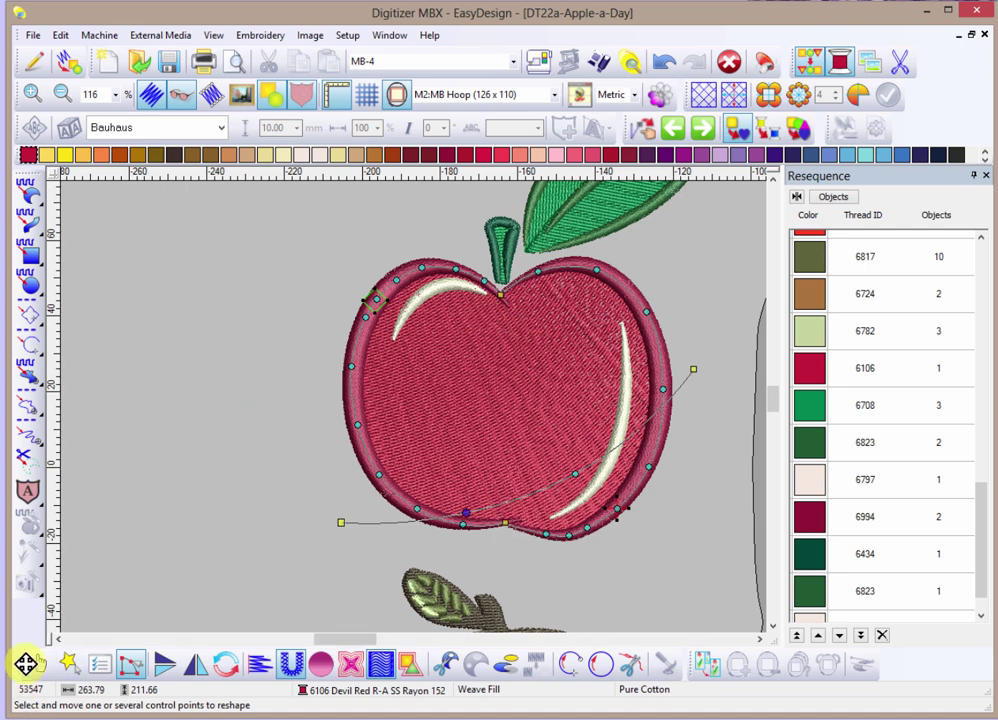
click(26, 663)
Open the sample photos and advance past the apple close-ups to the DigiTalk slide.
click(180, 713)
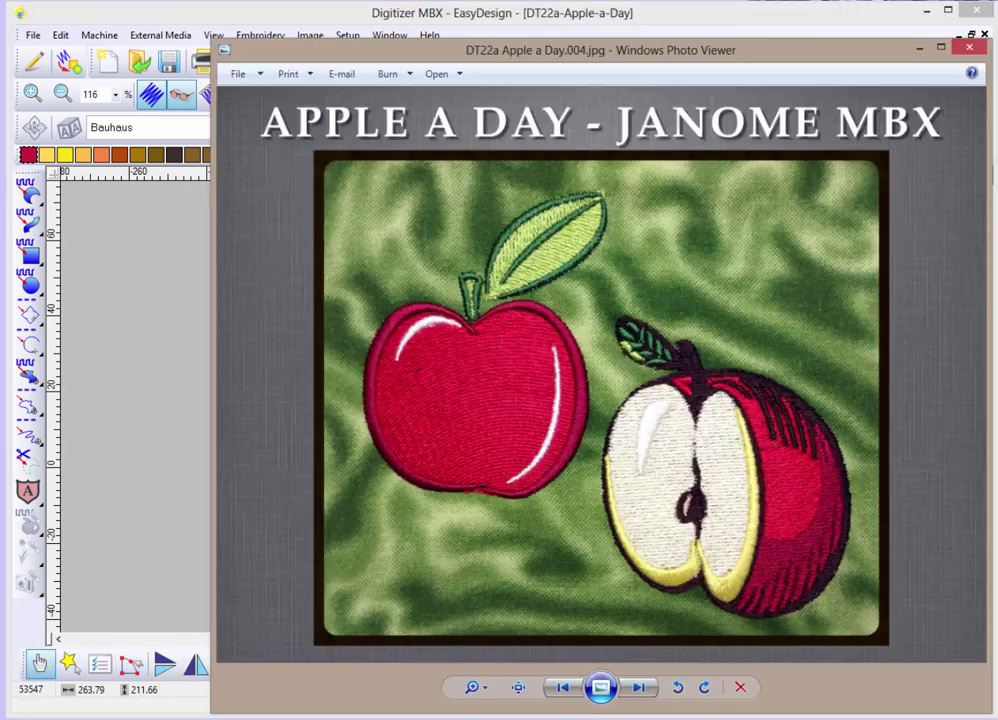
click(638, 689)
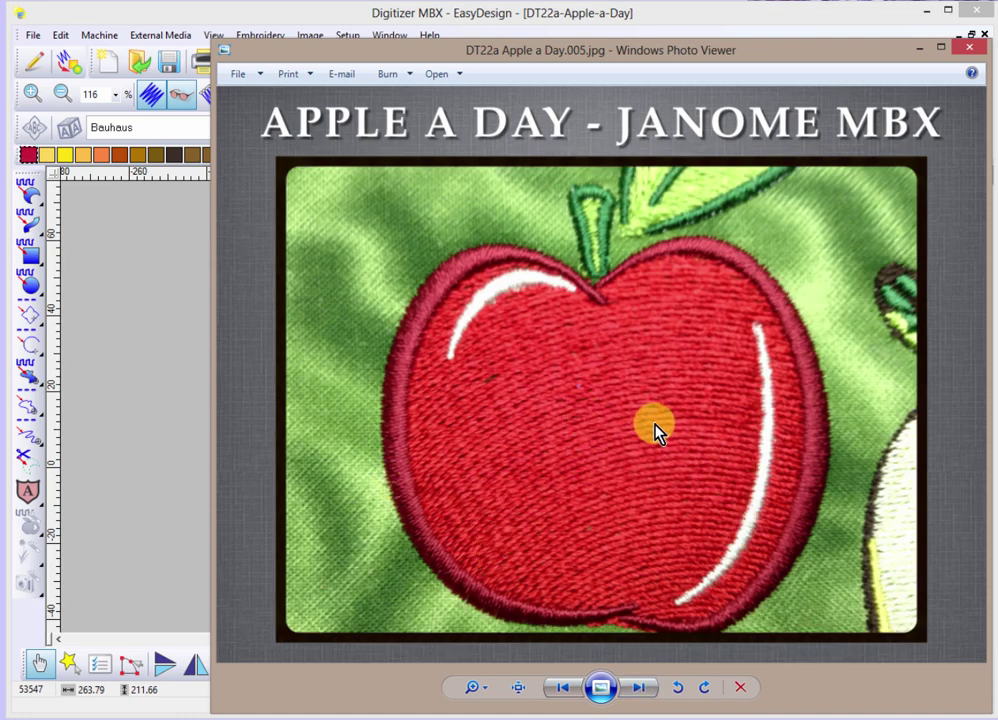
click(637, 688)
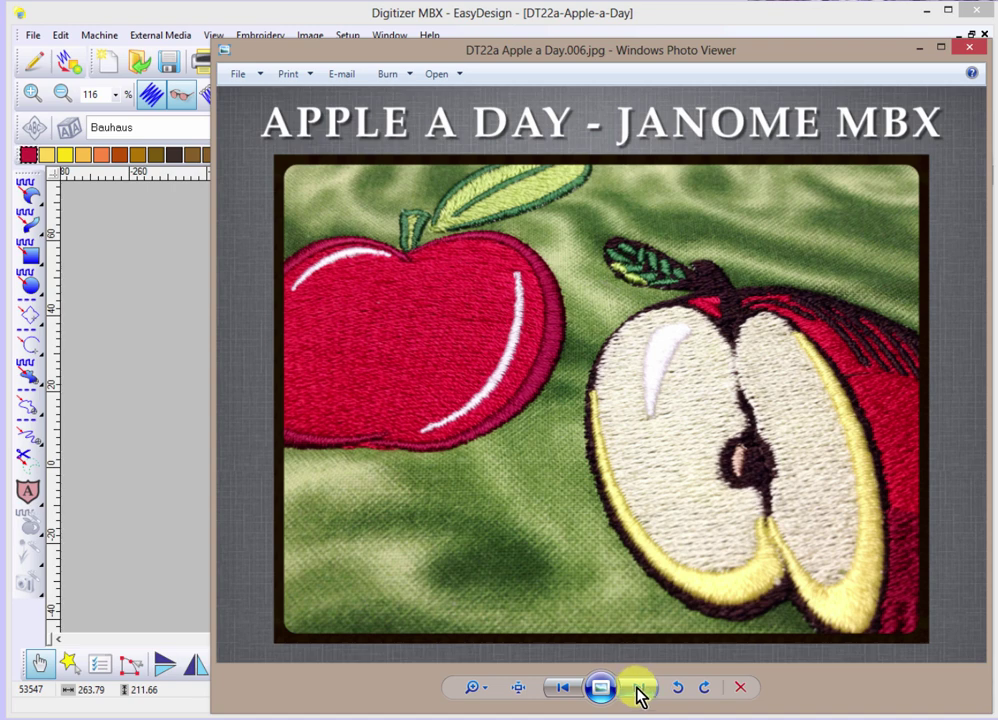
click(640, 690)
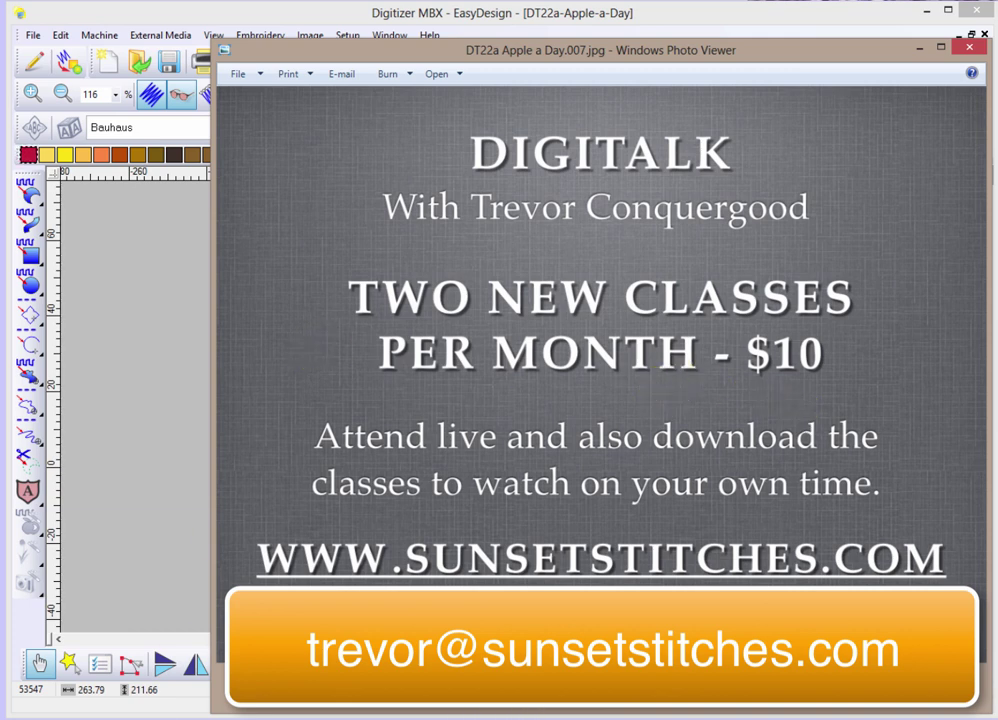
Step back from the class slide to the Apple a Day stitched-apples photo.
key(Left)
key(Left)
key(Left)
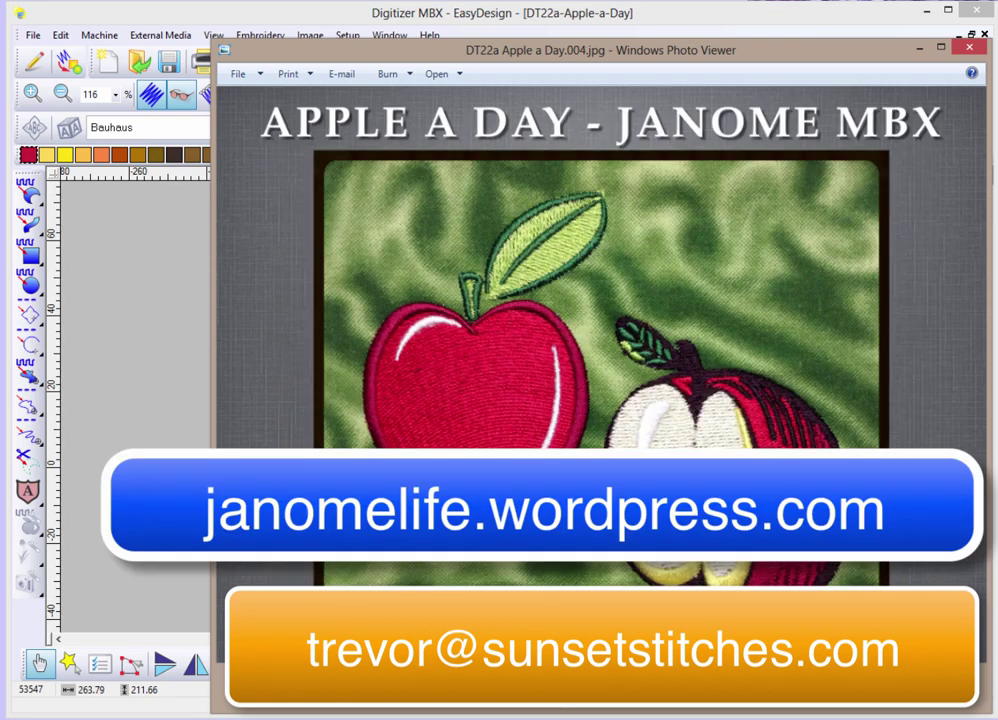